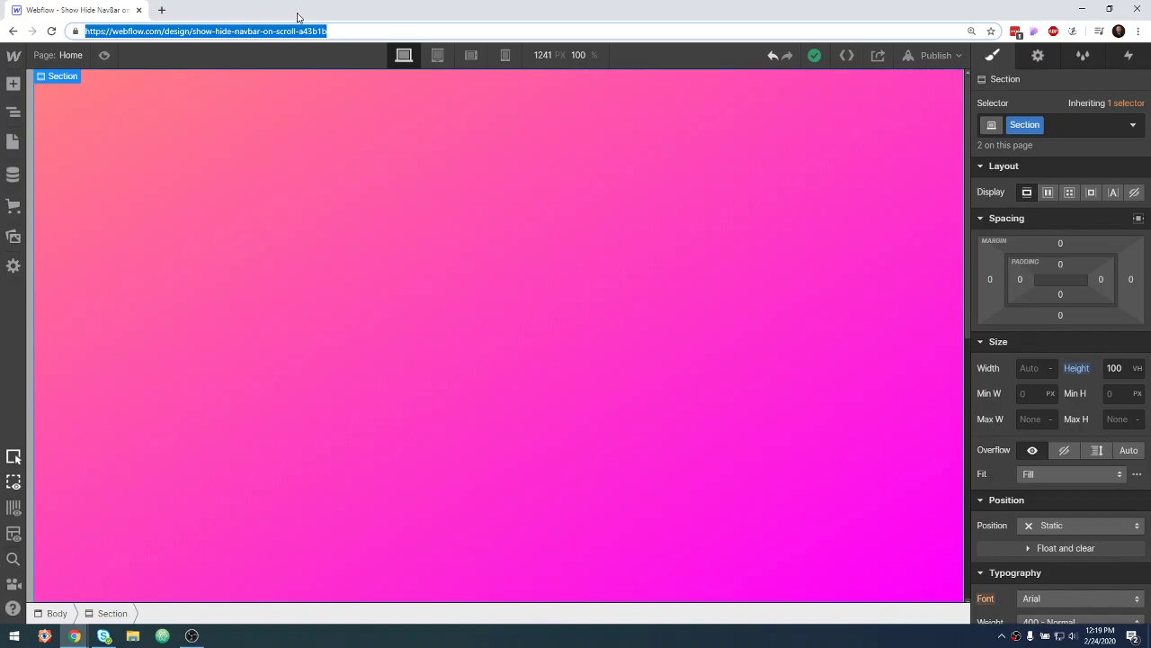
# Step: Drag a new Section onto the very top of the page
pyautogui.click(347, 25)
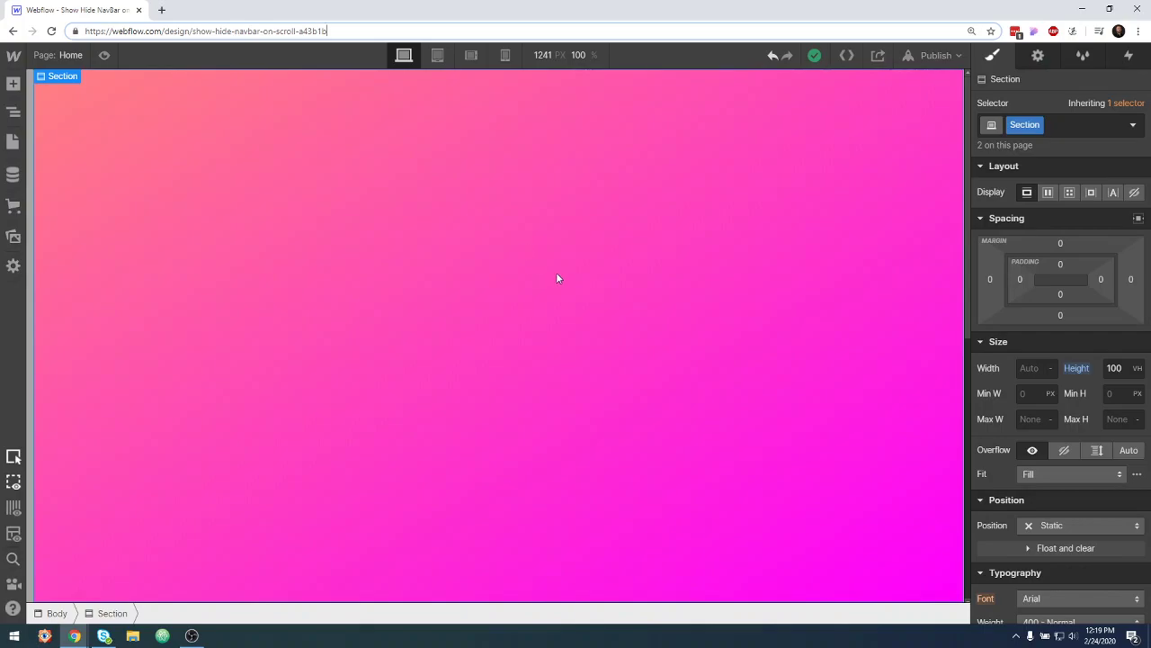
pyautogui.scroll(-5, 558, 275)
pyautogui.scroll(-5, 566, 301)
pyautogui.scroll(-10, 446, 382)
pyautogui.click(13, 90)
pyautogui.click(13, 85)
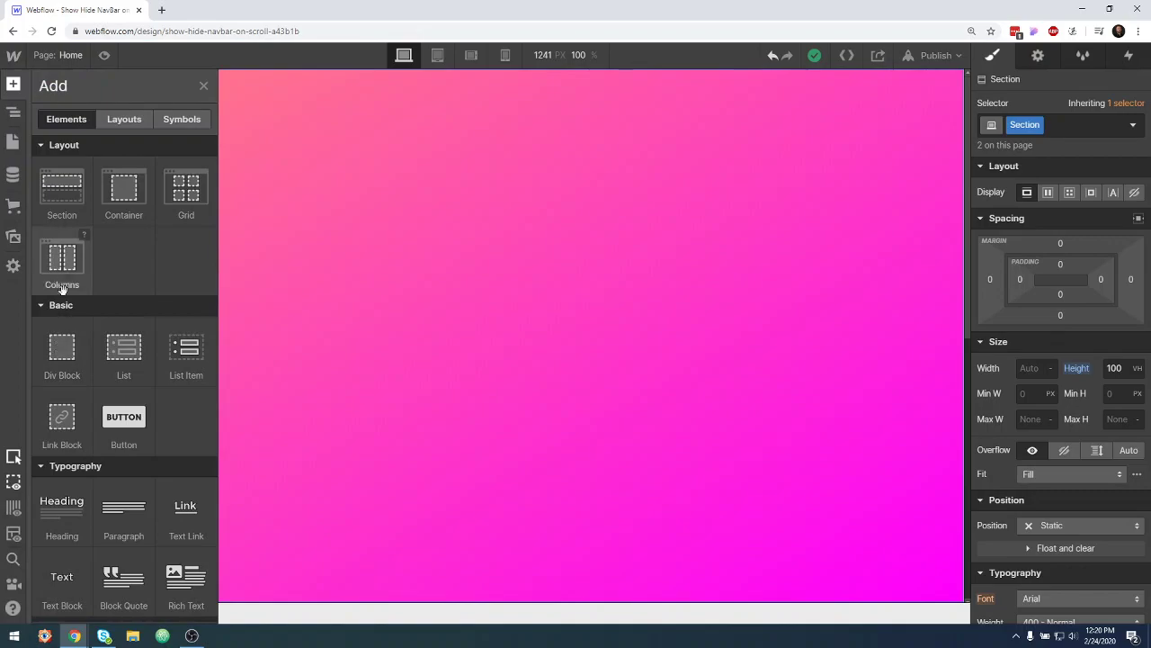
pyautogui.moveTo(63, 195); pyautogui.dragTo(282, 72)
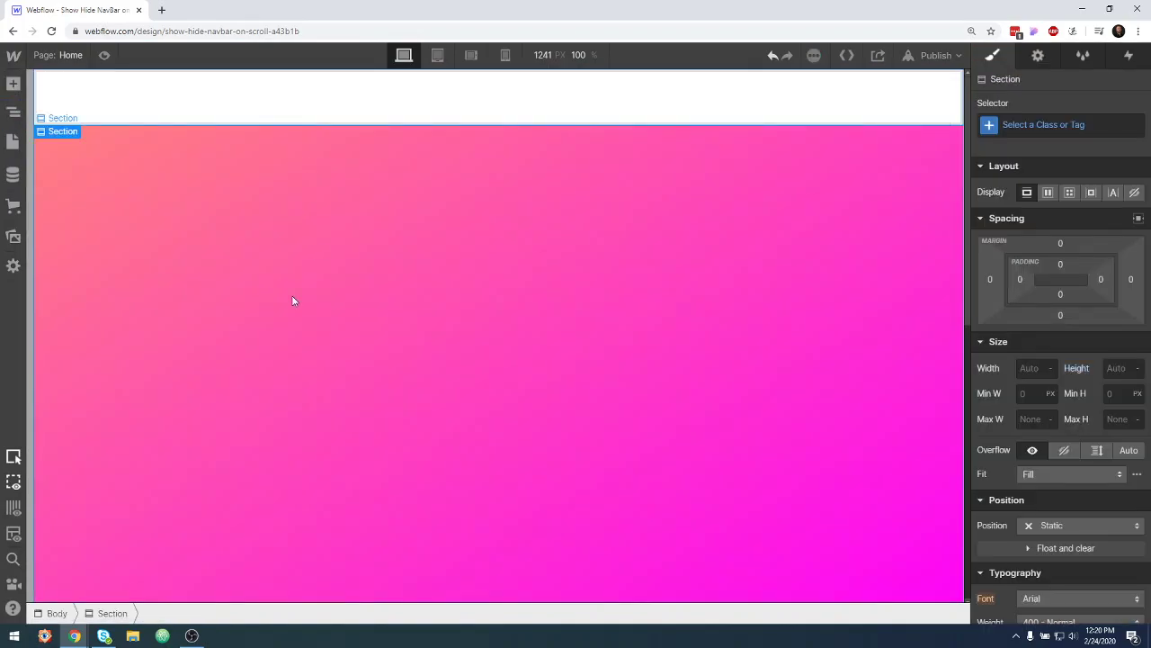
# Step: Drag a Navbar component with Home, About and Contact links into that top section
pyautogui.click(13, 84)
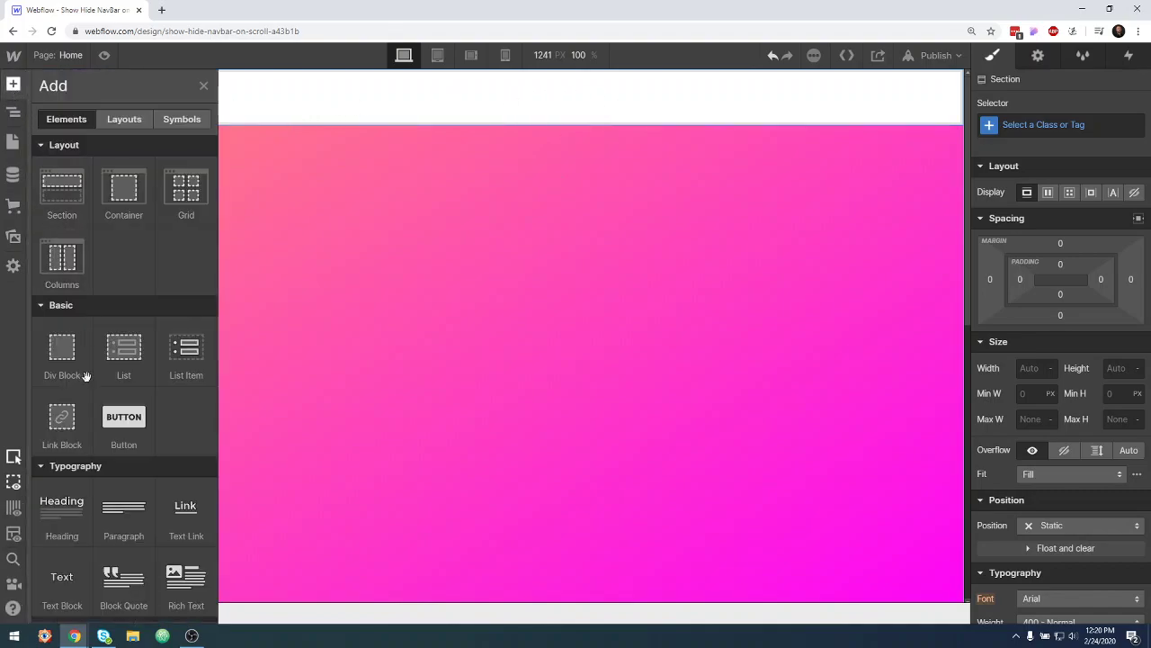
pyautogui.scroll(-7, 123, 507)
pyautogui.scroll(-3, 140, 514)
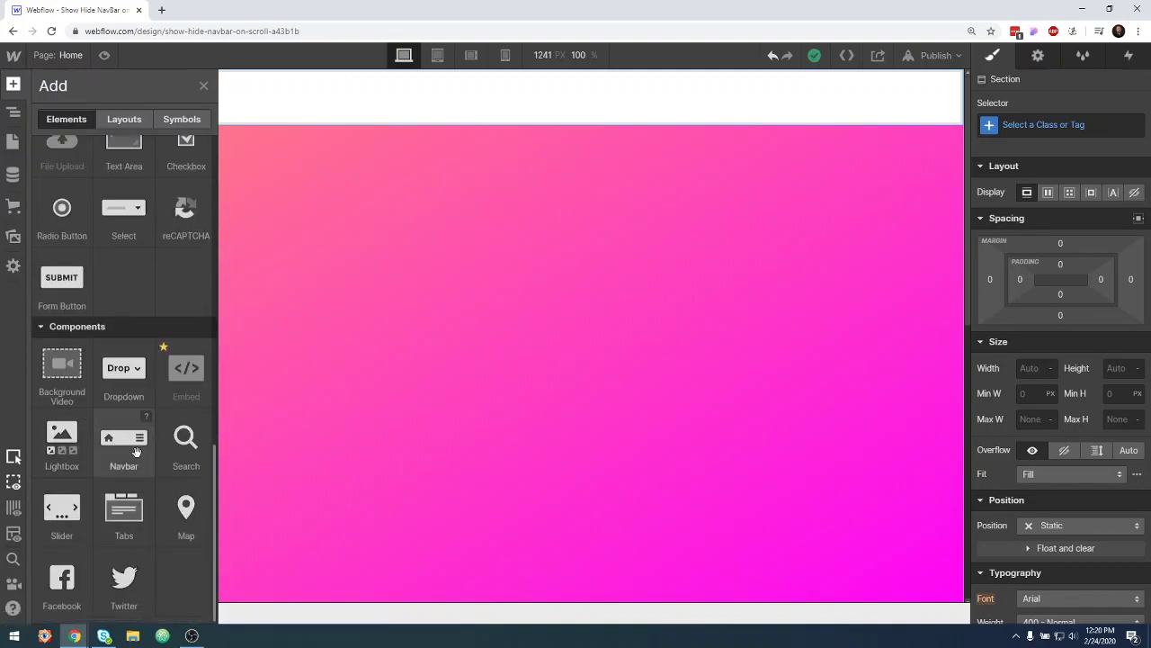
pyautogui.moveTo(123, 443); pyautogui.dragTo(447, 104)
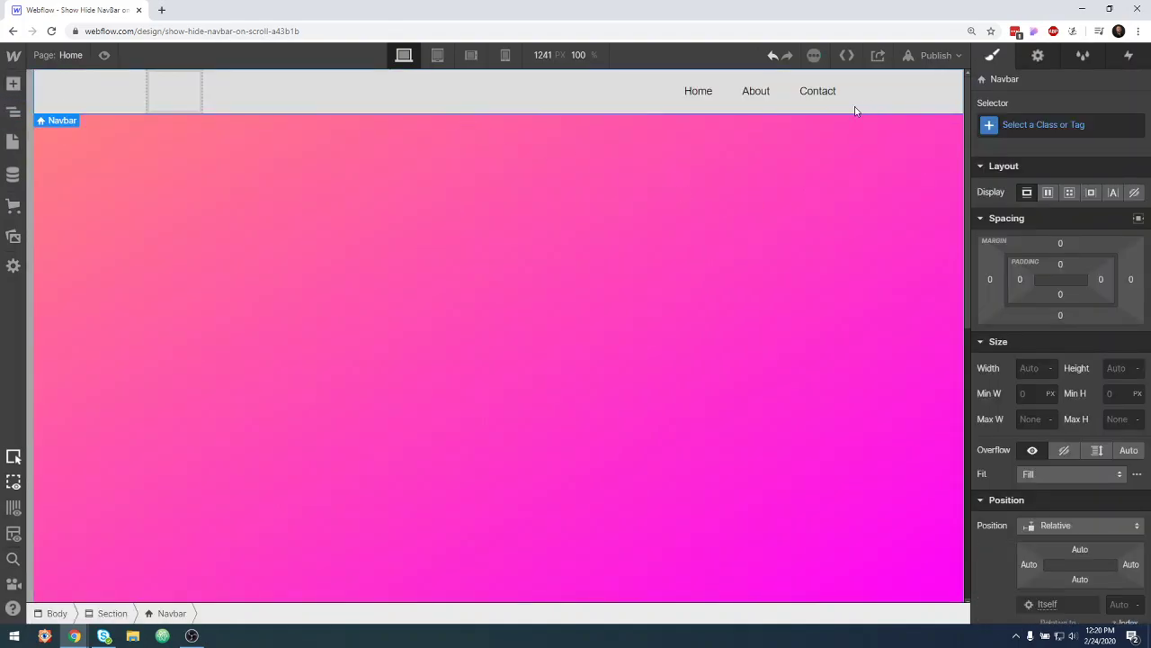
# Step: Set the navbar's background colour to pure white #ffffff
pyautogui.scroll(-5, 708, 320)
pyautogui.scroll(5, 707, 320)
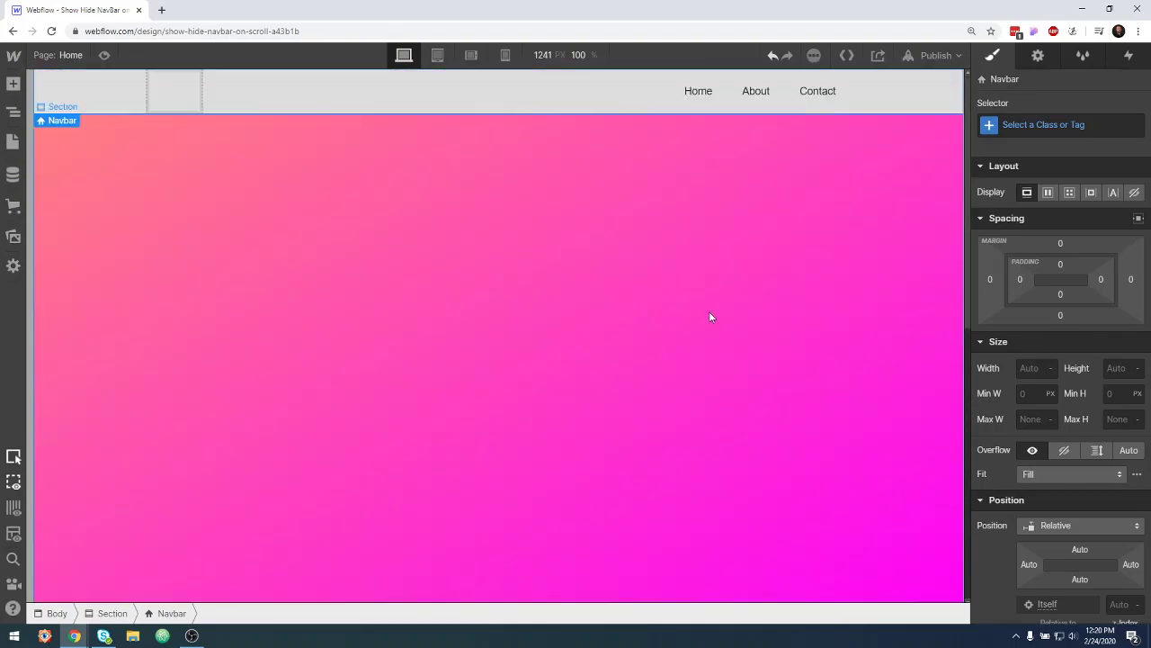
pyautogui.scroll(-1, 711, 315)
pyautogui.scroll(1, 713, 342)
pyautogui.scroll(-1, 712, 343)
pyautogui.scroll(1, 715, 333)
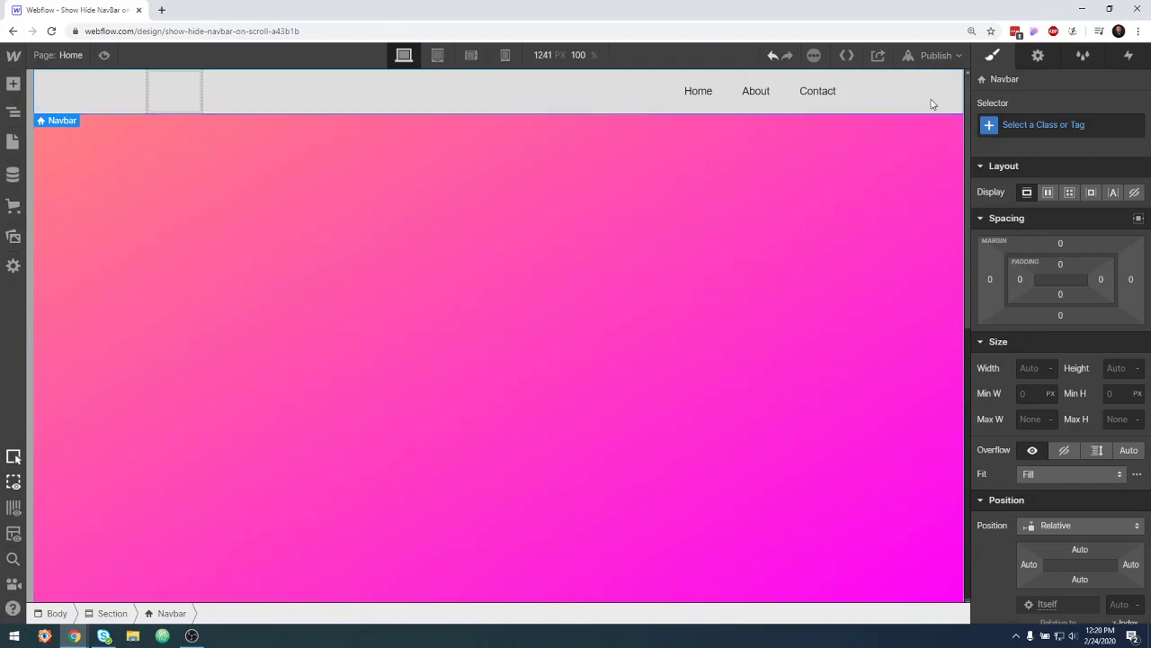
pyautogui.scroll(-4, 1047, 522)
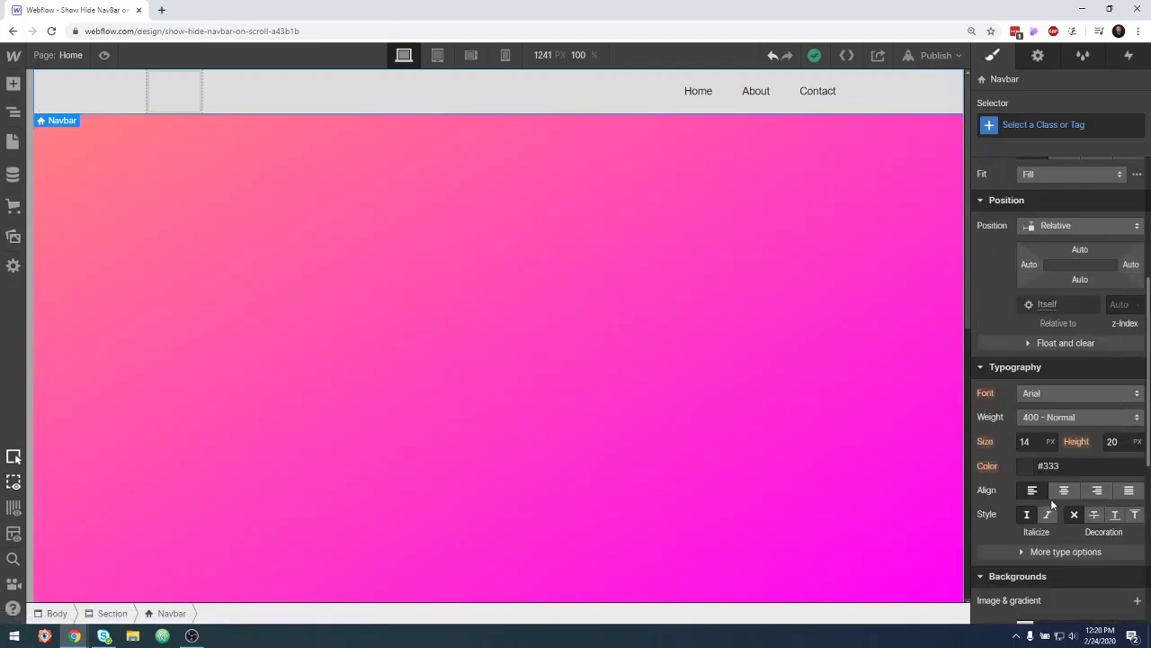
pyautogui.click(1025, 553)
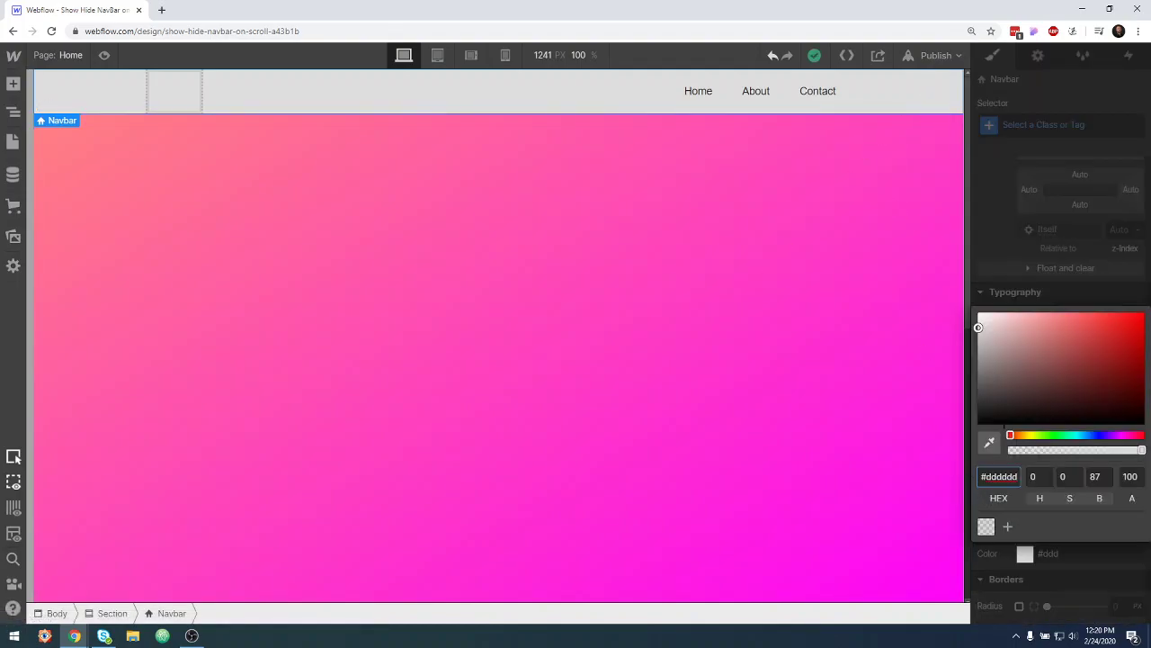
pyautogui.moveTo(997, 346); pyautogui.dragTo(973, 311)
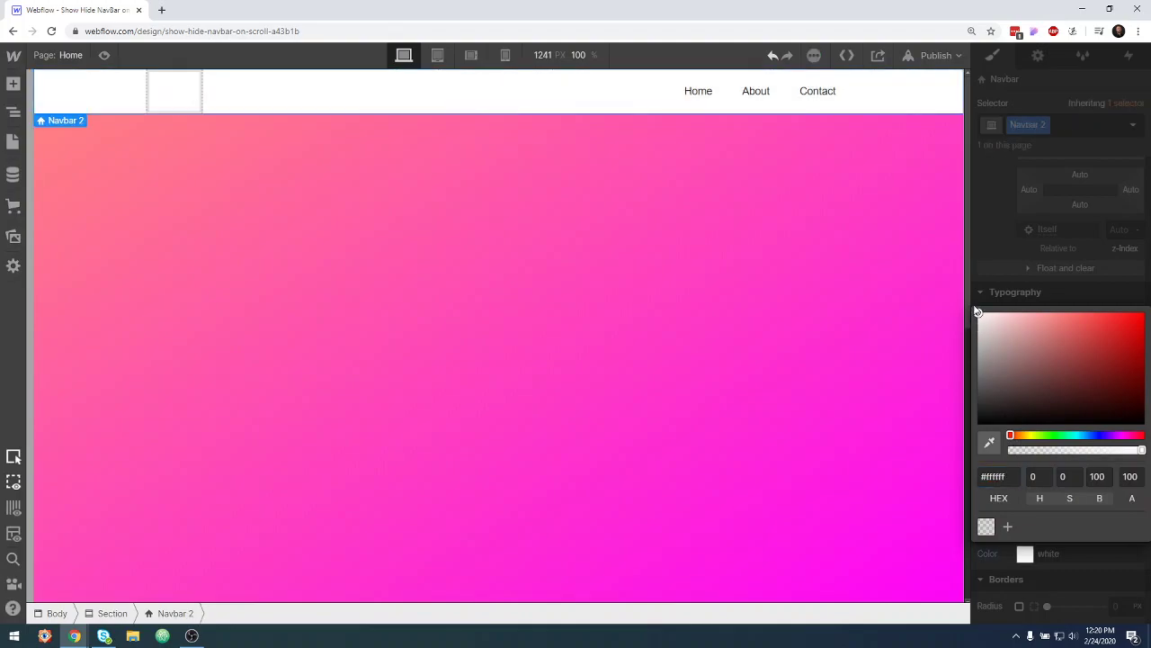
pyautogui.click(890, 184)
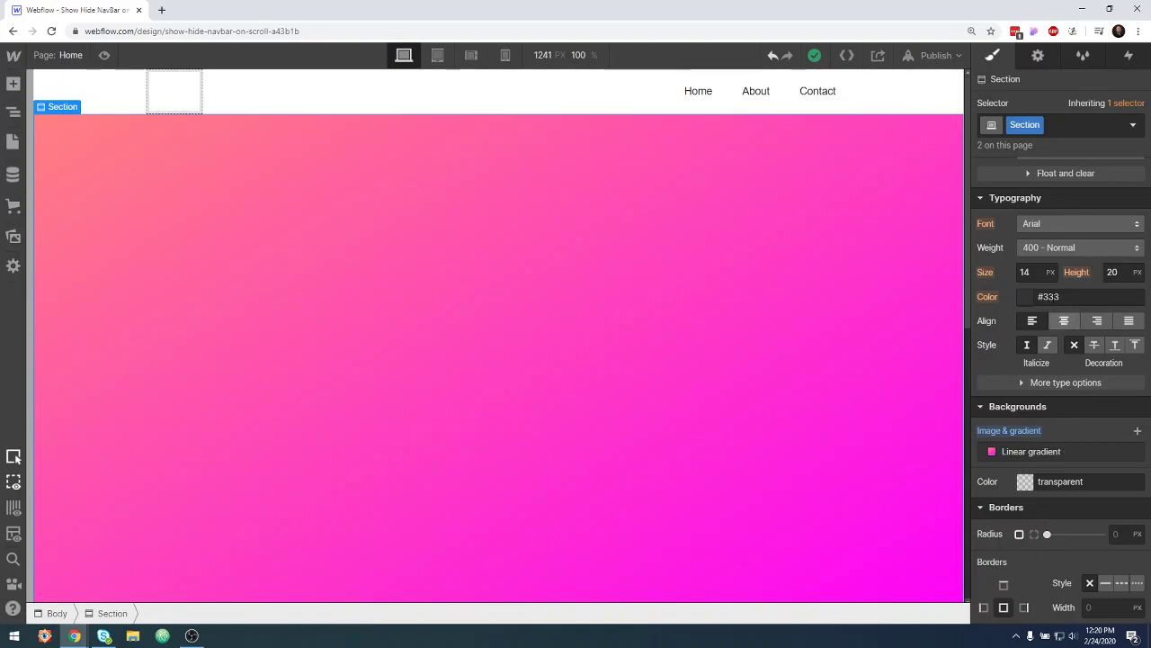
# Step: Reselect the navbar and review its style settings
pyautogui.click(917, 102)
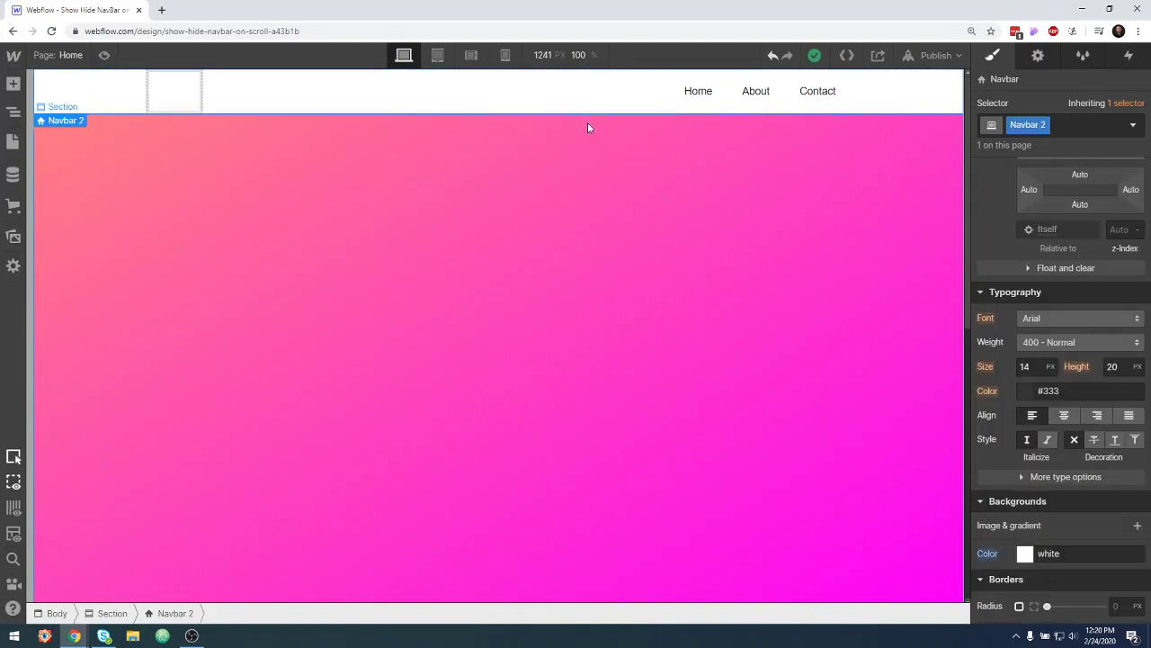
pyautogui.scroll(-3, 868, 374)
pyautogui.scroll(3, 859, 371)
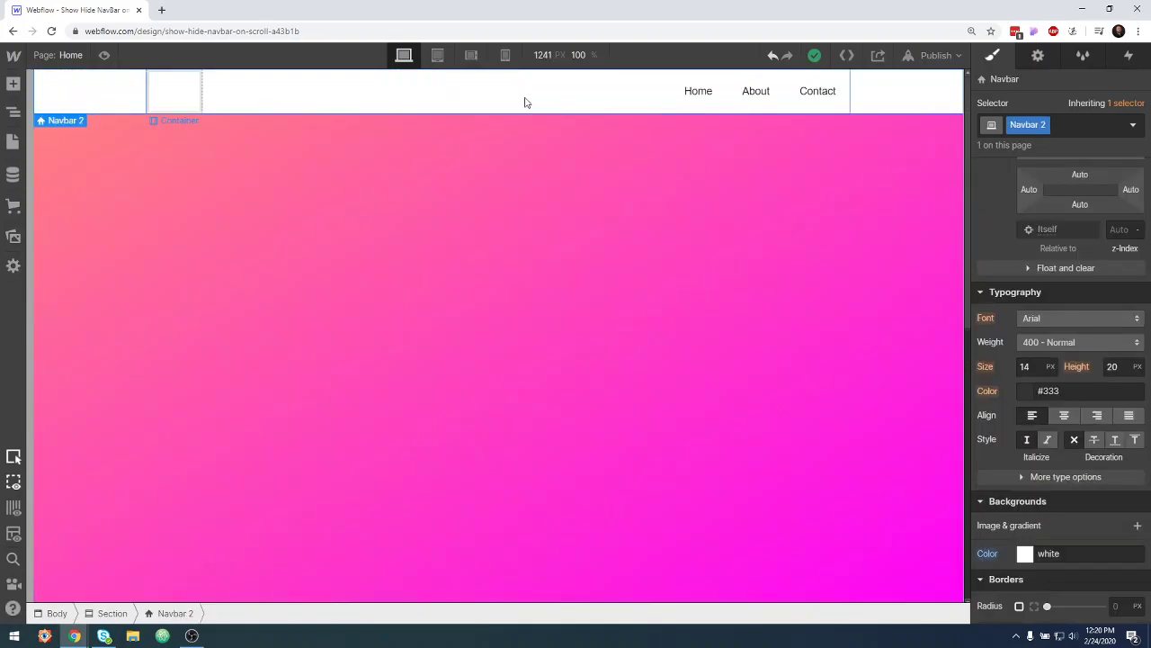
pyautogui.scroll(3, 1090, 419)
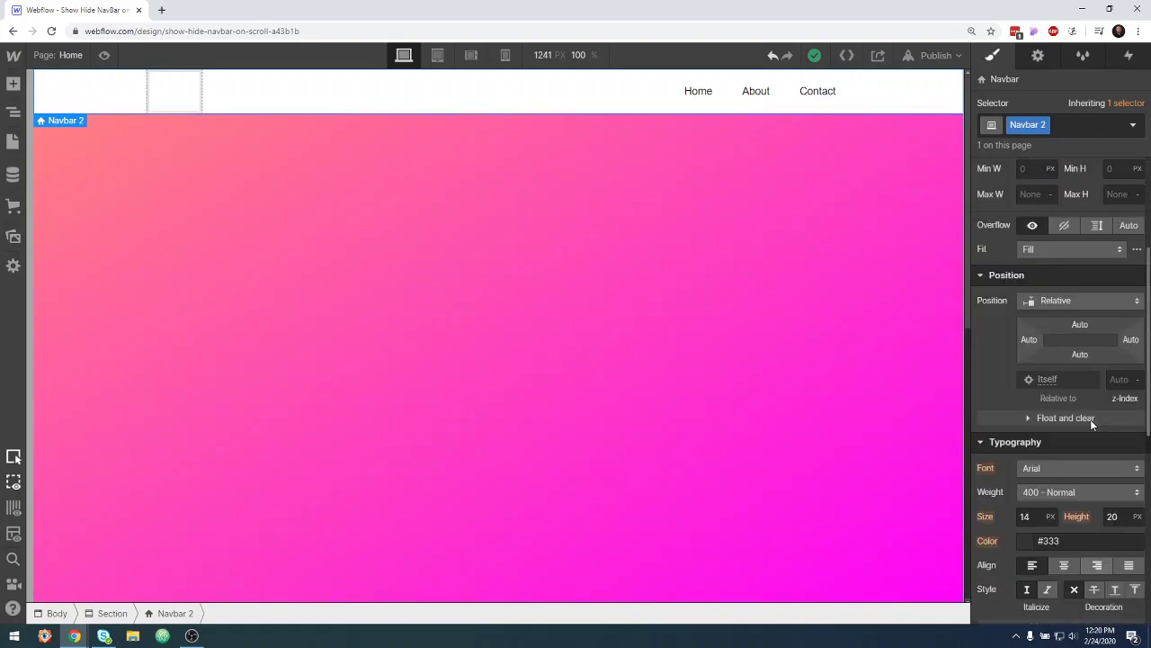
pyautogui.scroll(2, 1091, 393)
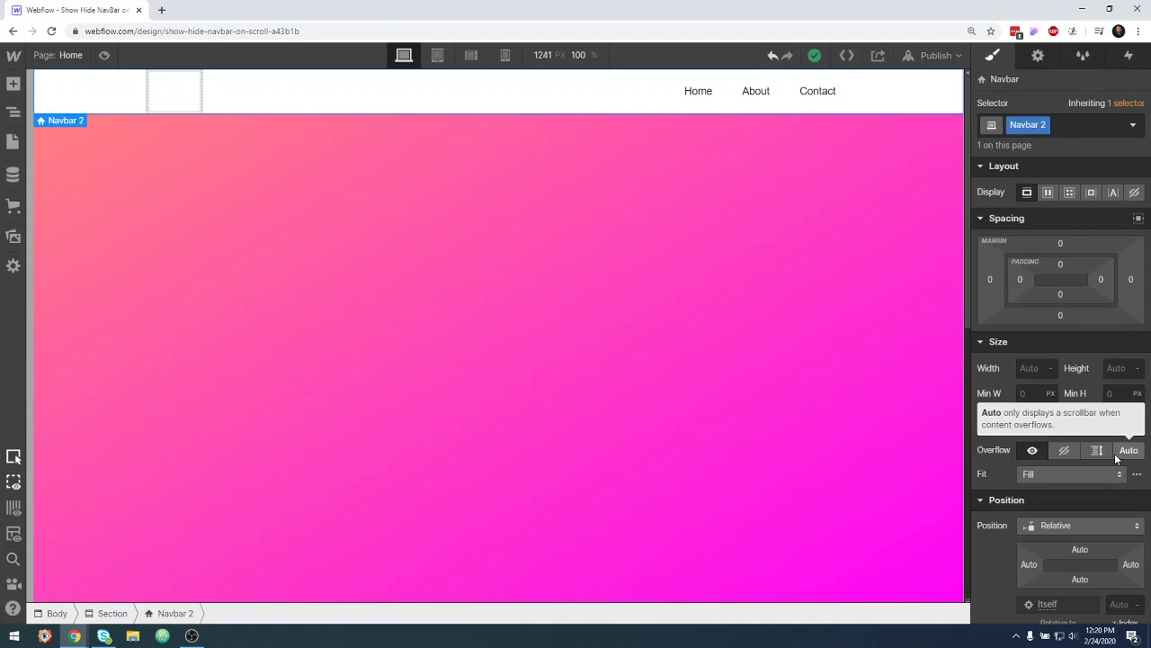
pyautogui.scroll(-3, 1022, 507)
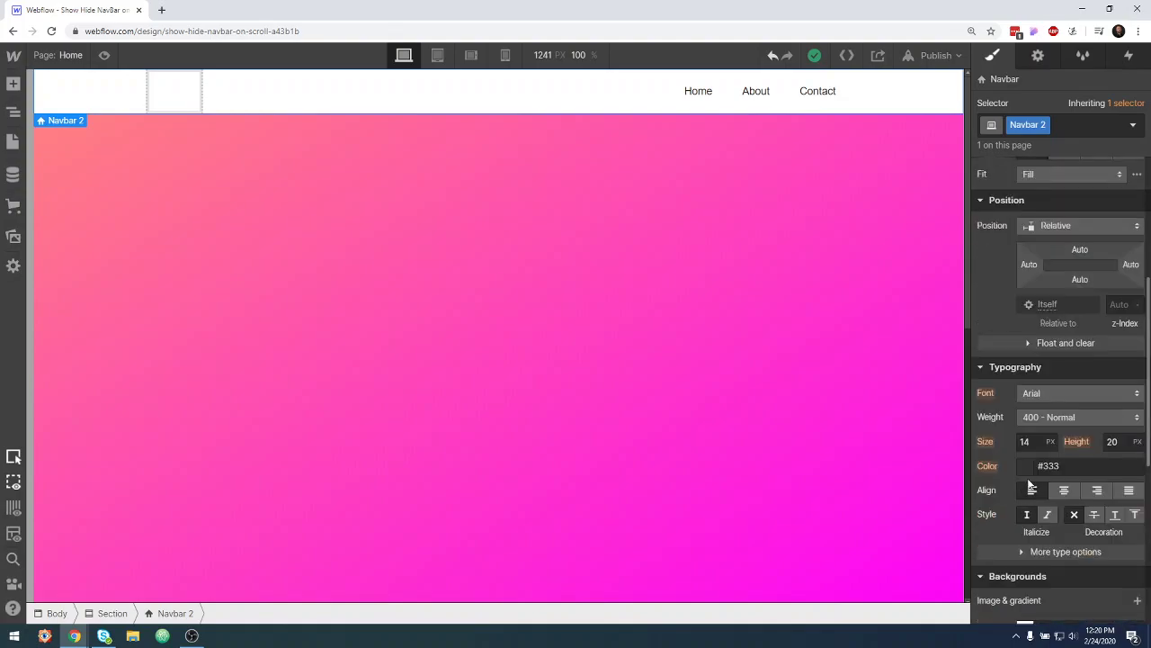
pyautogui.scroll(2, 1028, 457)
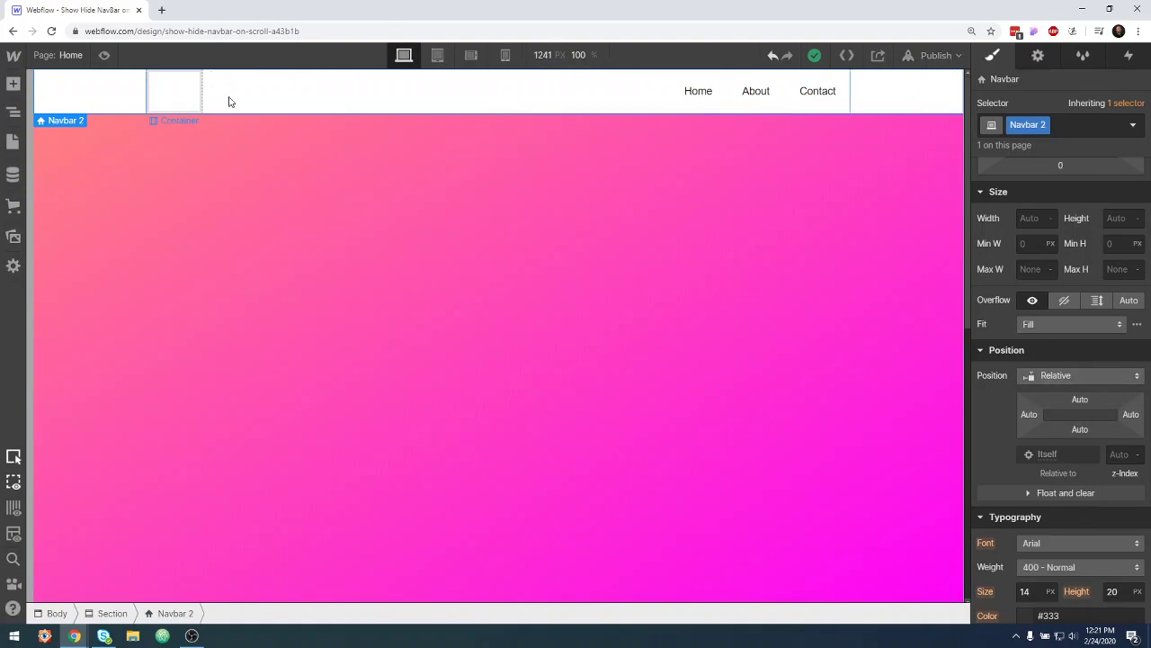
# Step: Make the navbar Fixed, anchored top-left, with a width of 100%
pyautogui.click(1083, 380)
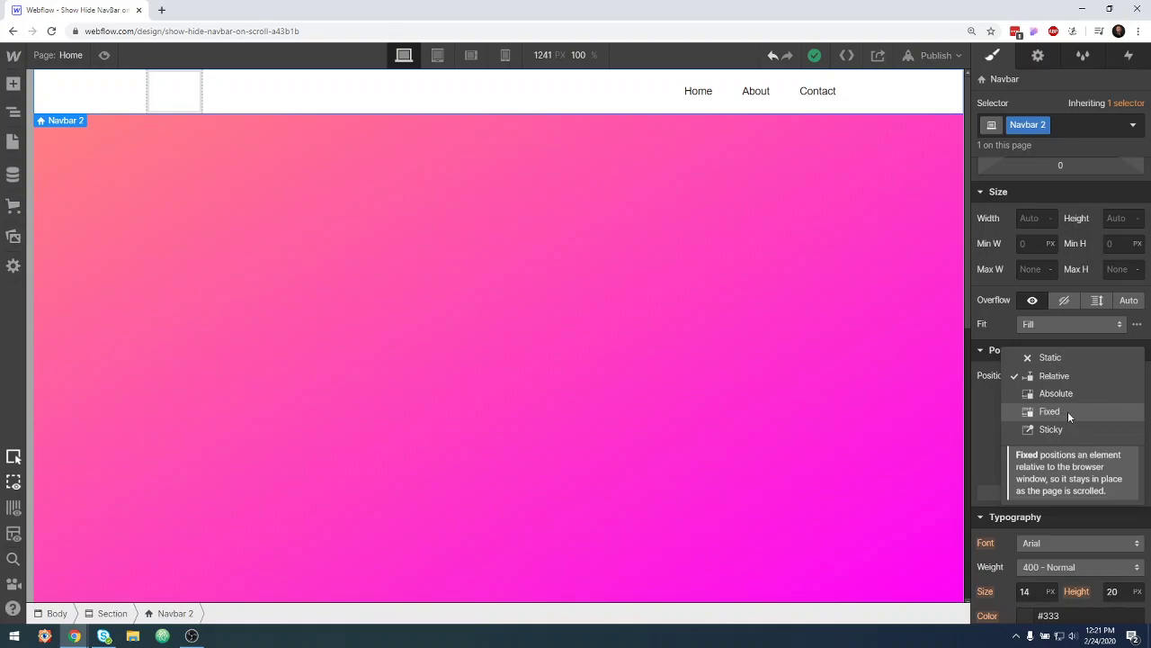
pyautogui.click(1067, 411)
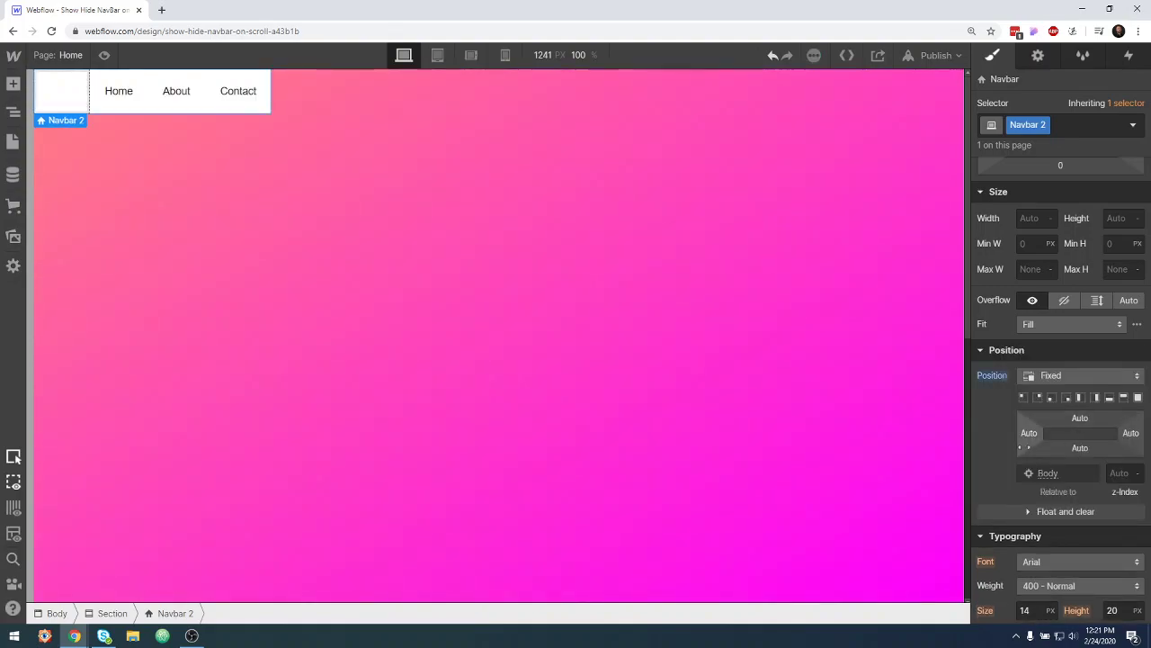
pyautogui.click(1022, 396)
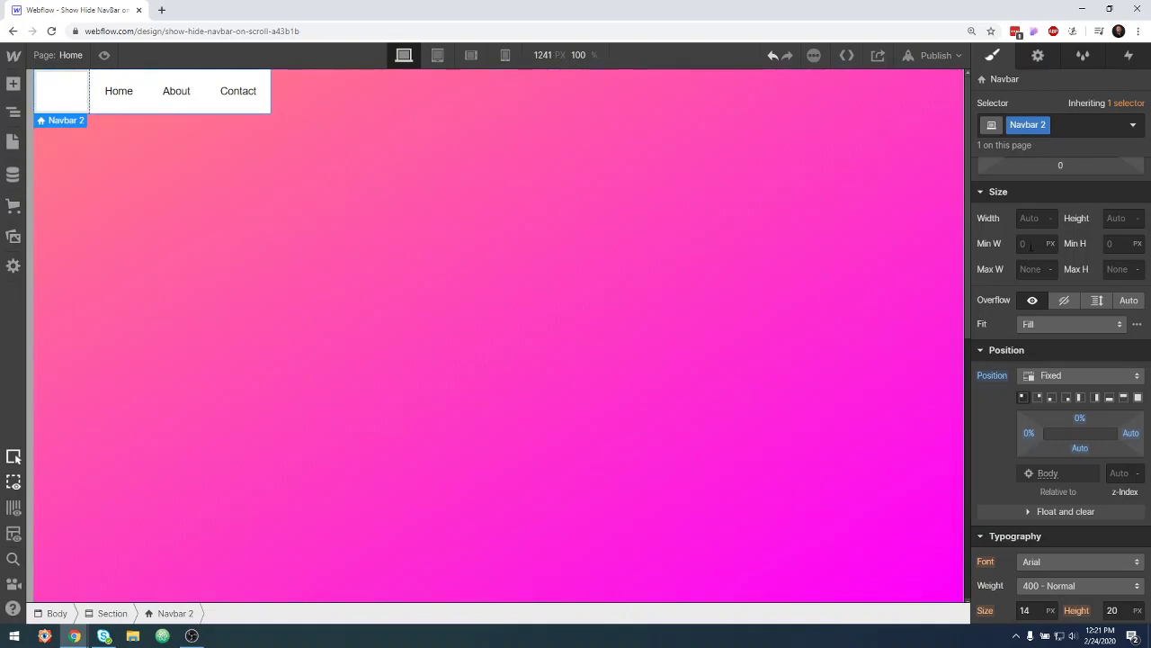
pyautogui.click(1035, 218)
pyautogui.write('100%')
pyautogui.press('Return')
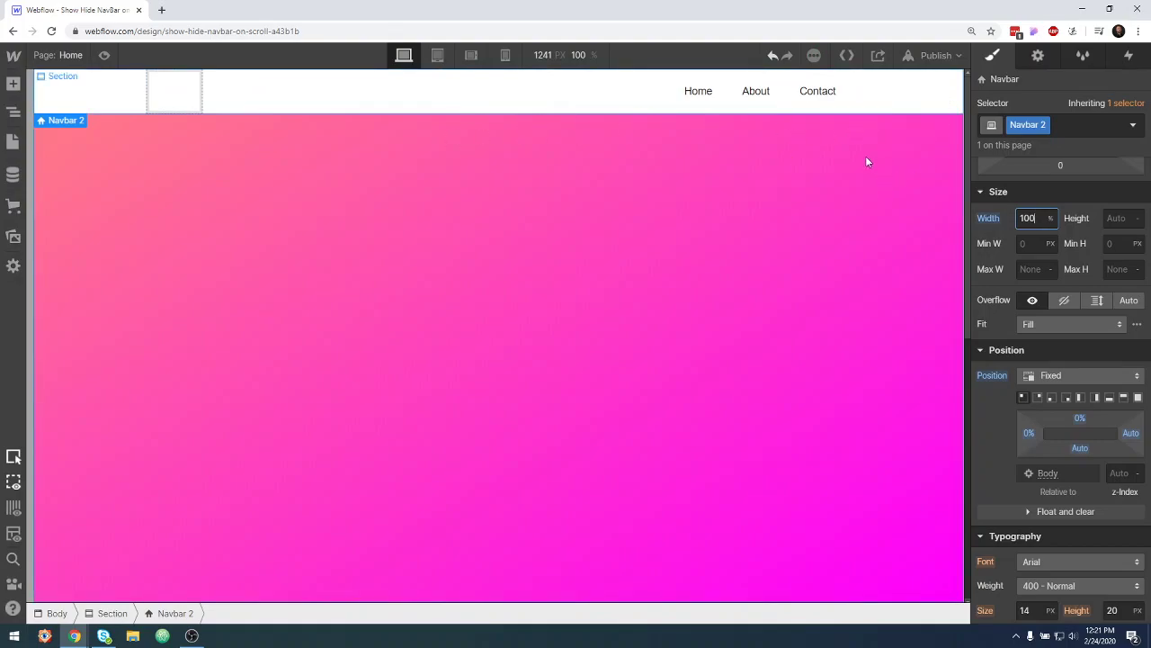
# Step: Check the Navigator element tree and reselect Navbar 2 on the canvas
pyautogui.click(14, 112)
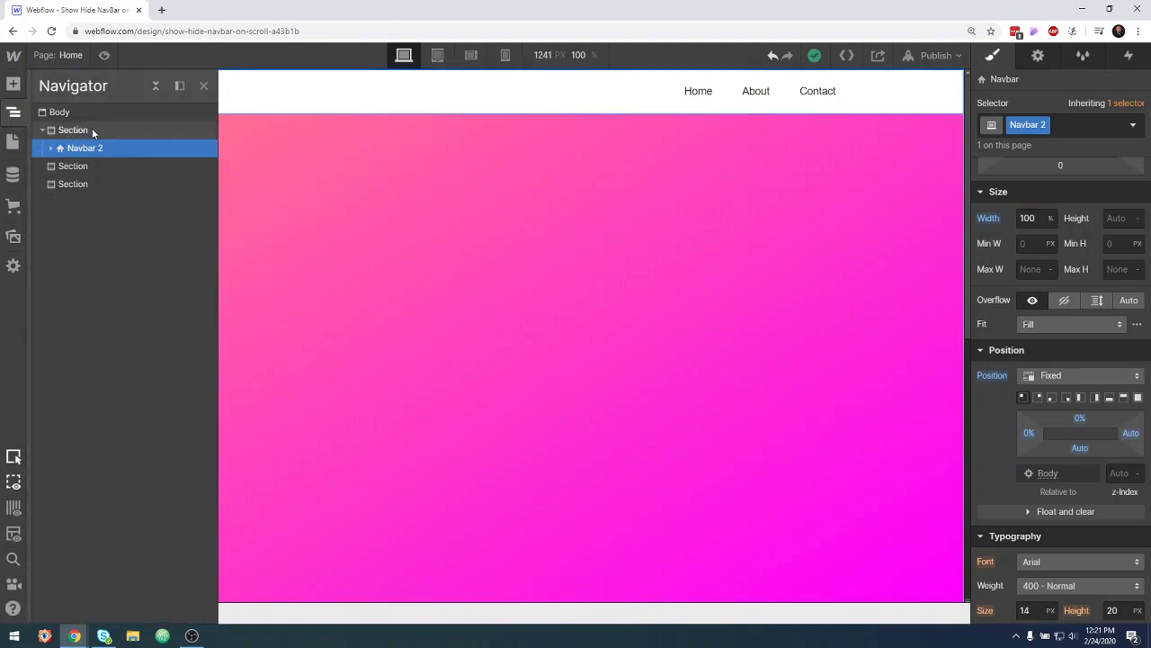
pyautogui.press('z')
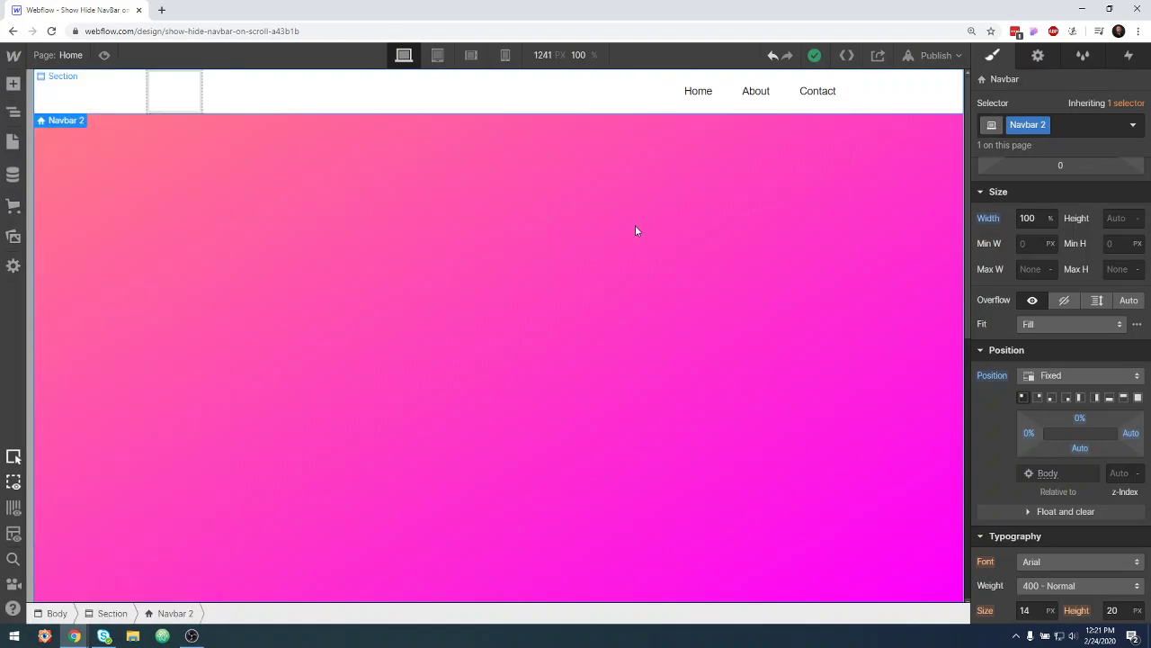
pyautogui.click(635, 226)
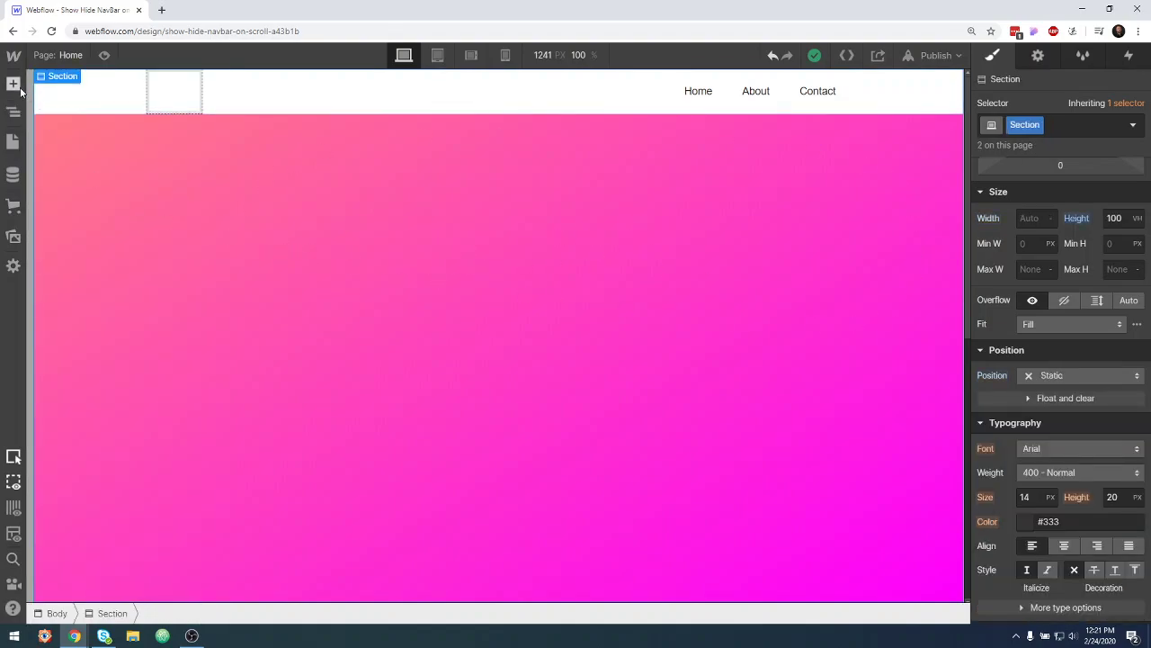
pyautogui.click(885, 102)
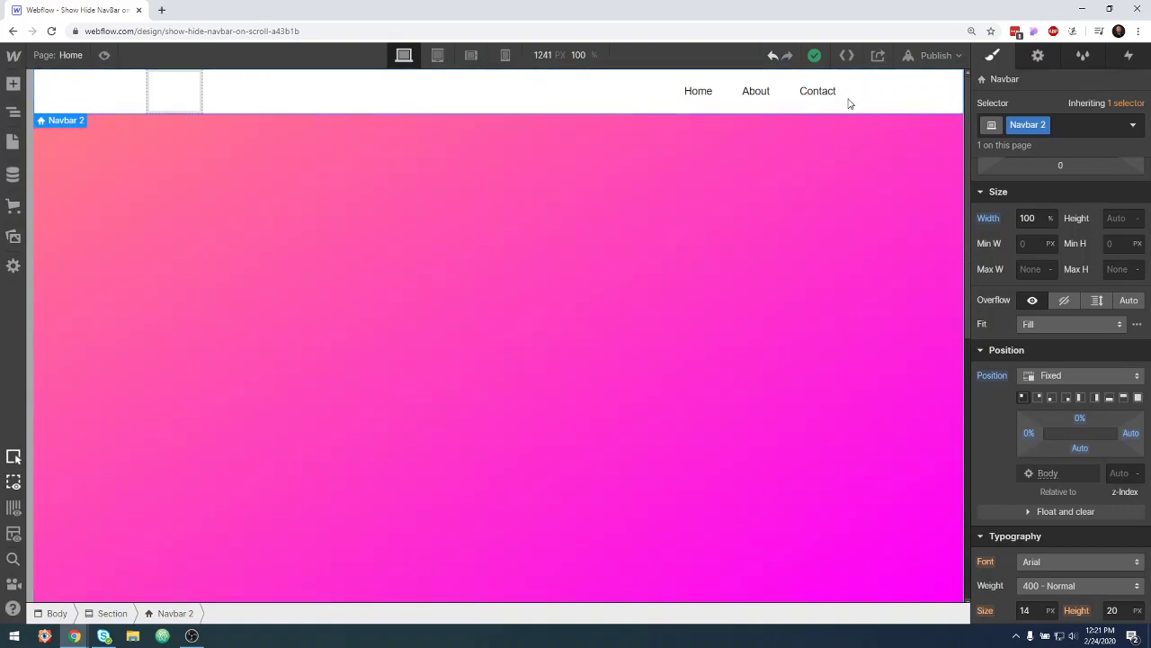
# Step: Try the position presets and settle on top-left, giving top 0% and left 0%
pyautogui.click(1065, 398)
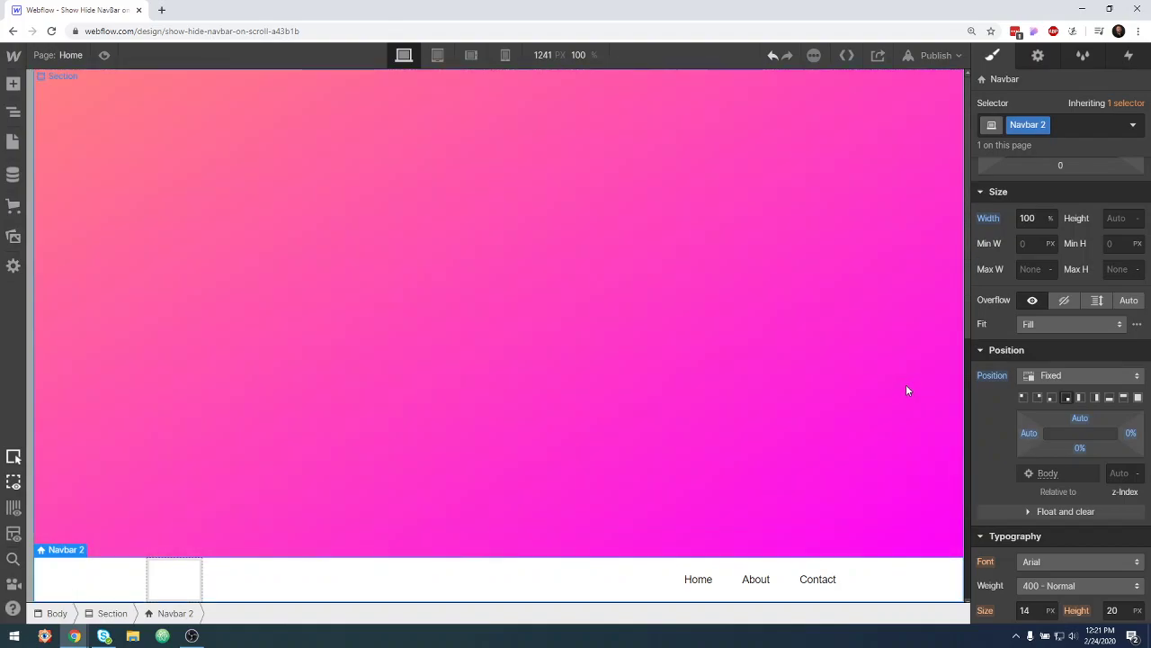
pyautogui.click(1080, 397)
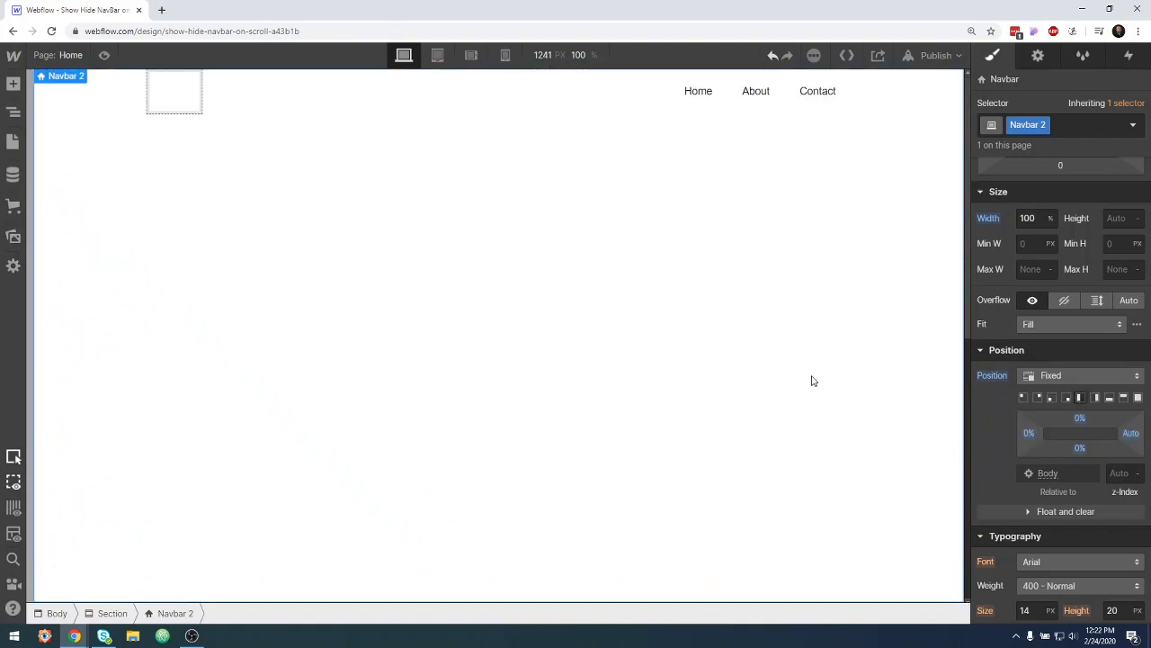
pyautogui.click(1037, 397)
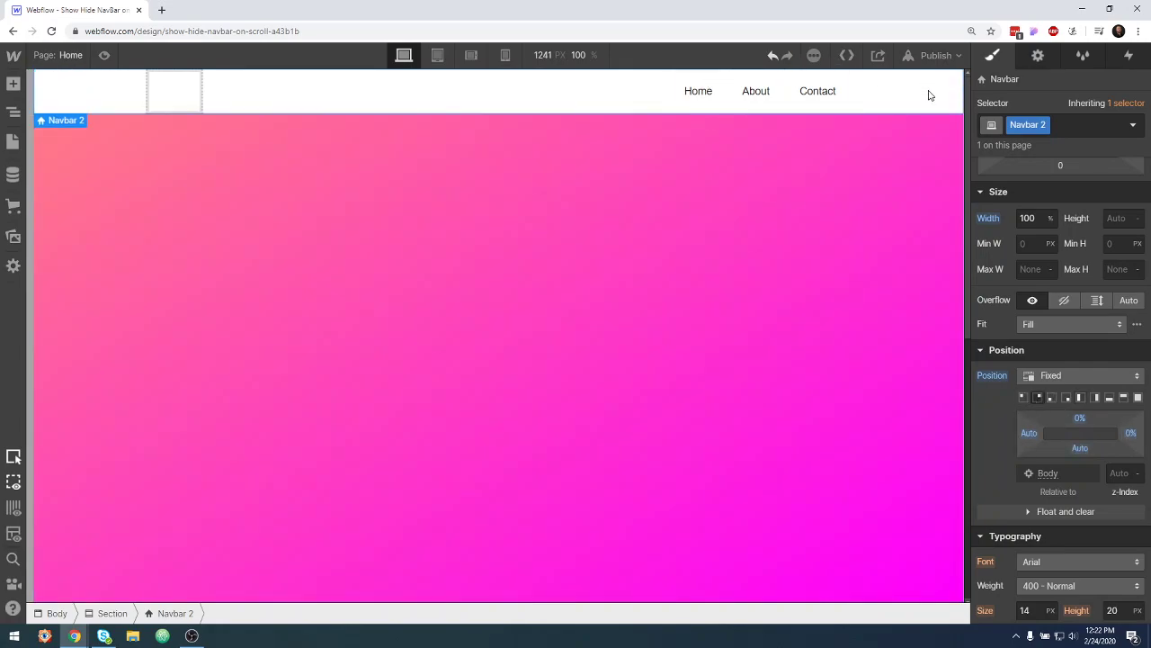
pyautogui.scroll(-3, 879, 434)
pyautogui.scroll(3, 889, 435)
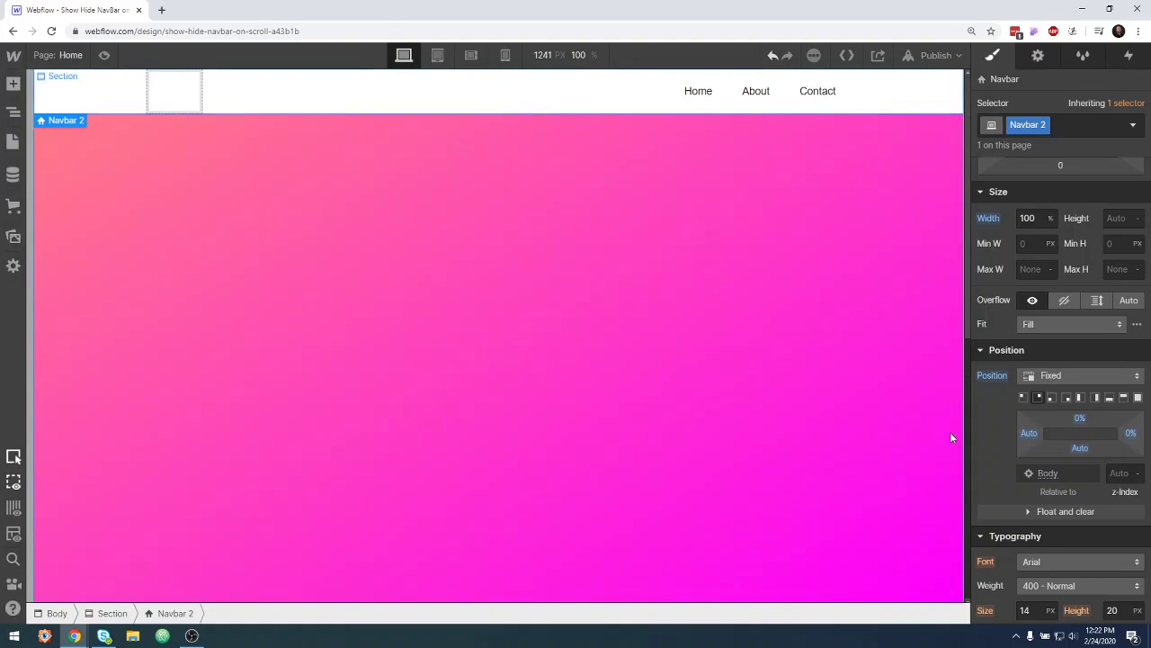
pyautogui.click(1022, 398)
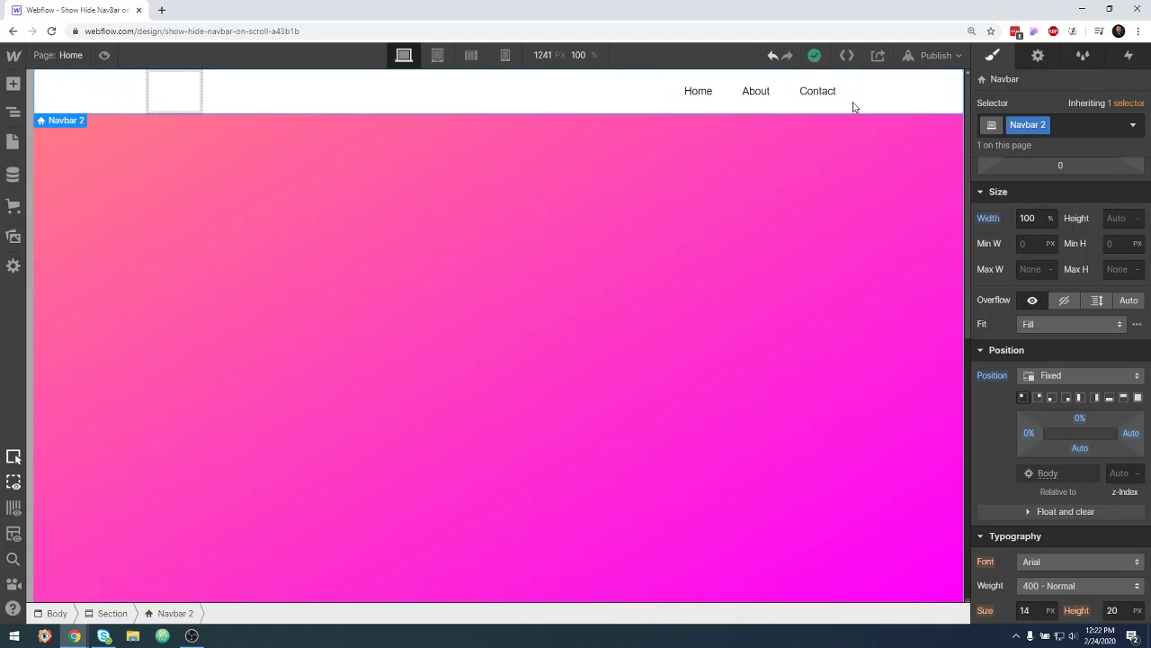
pyautogui.scroll(-2, 880, 227)
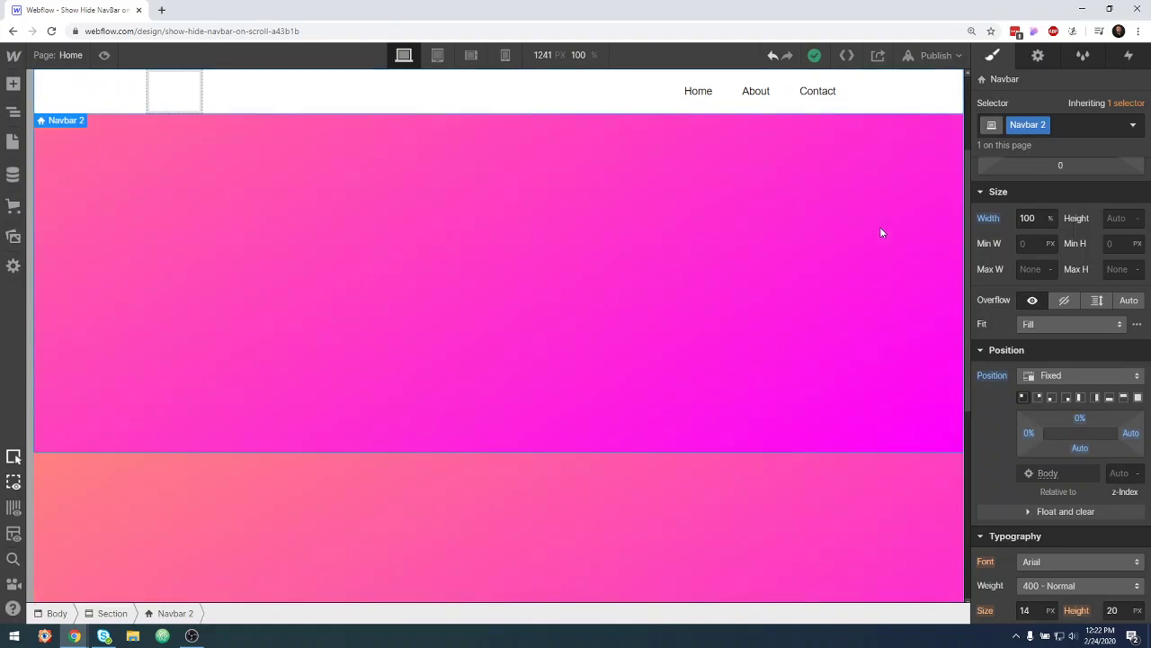
pyautogui.scroll(-1, 881, 232)
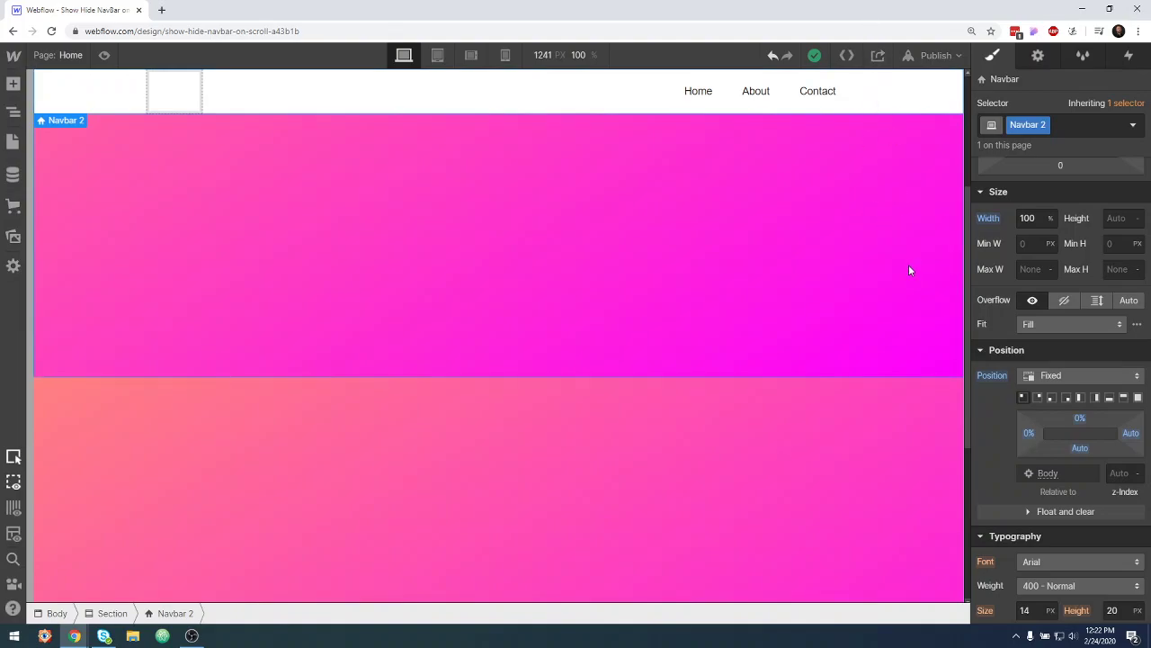
pyautogui.scroll(2, 908, 264)
pyautogui.scroll(1, 909, 268)
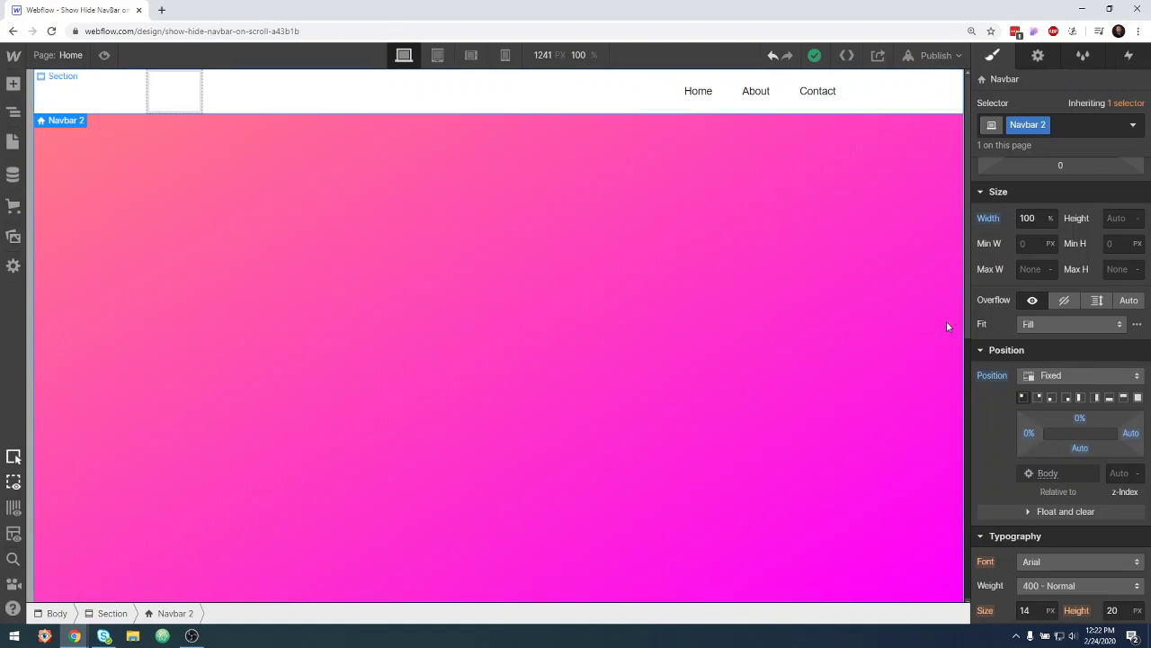
# Step: Enter a z-index of 100 for the navbar, then raise it to 1000
pyautogui.scroll(-2, 1102, 360)
pyautogui.click(1119, 323)
pyautogui.write('100')
pyautogui.press('Return')
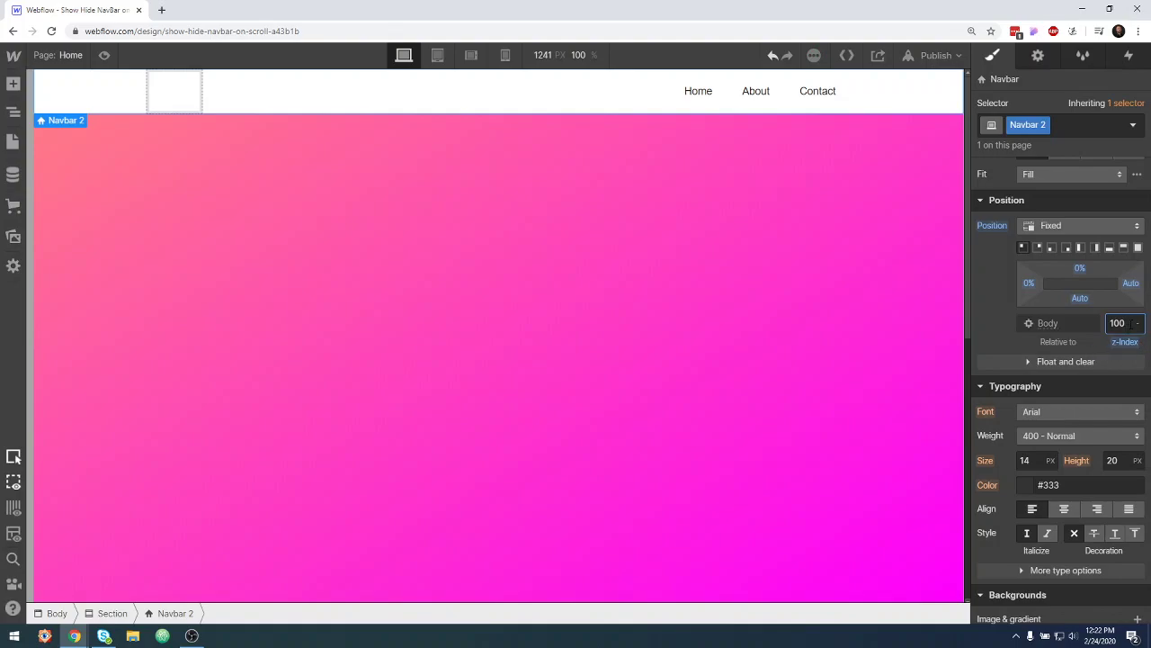
pyautogui.scroll(-3, 825, 319)
pyautogui.scroll(3, 825, 311)
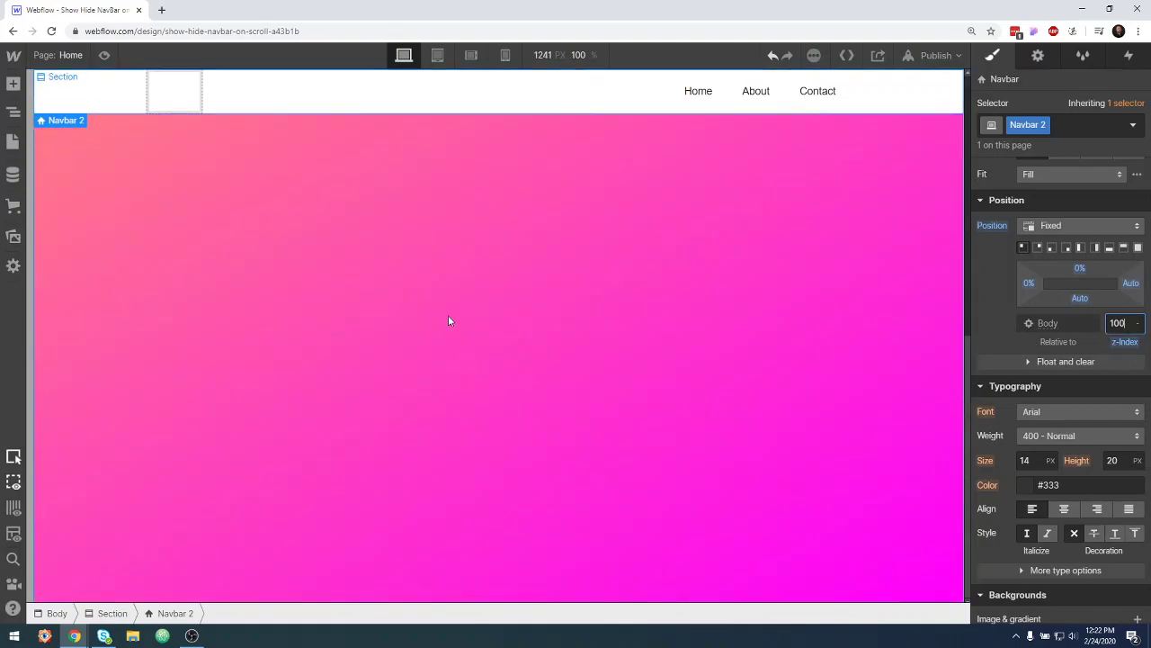
pyautogui.scroll(-3, 684, 296)
pyautogui.scroll(3, 708, 324)
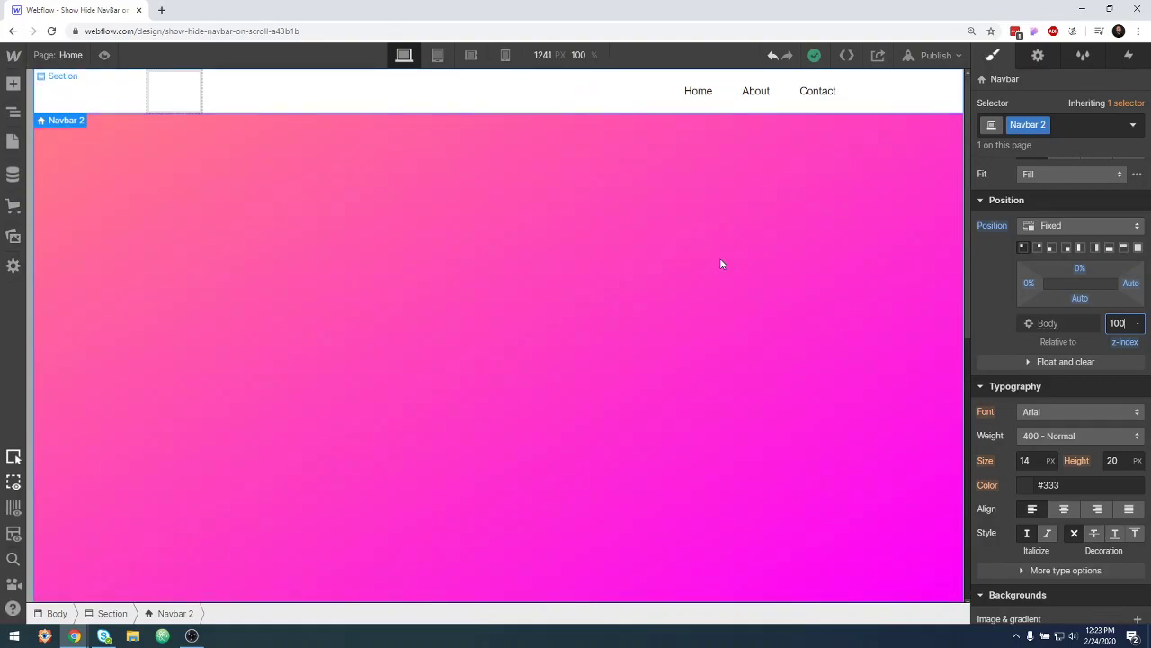
pyautogui.click(1117, 323)
pyautogui.write('1000')
# Step: With Navbar 2 reselected, add a Page scrolled page trigger in Interactions
pyautogui.click(748, 251)
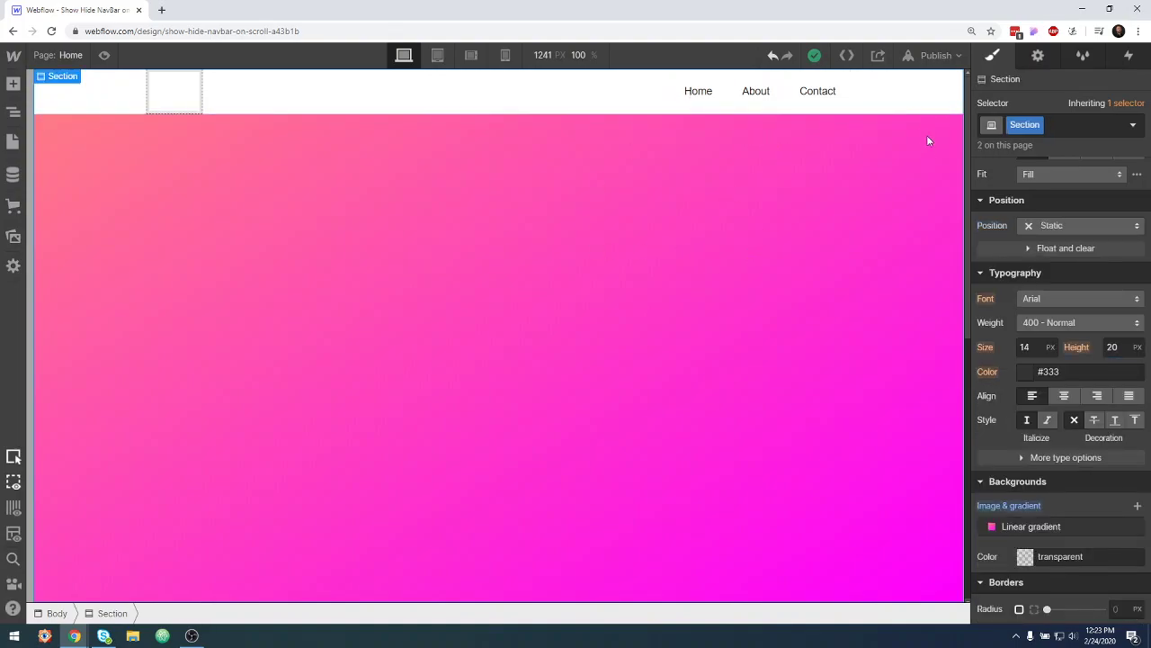
pyautogui.click(926, 104)
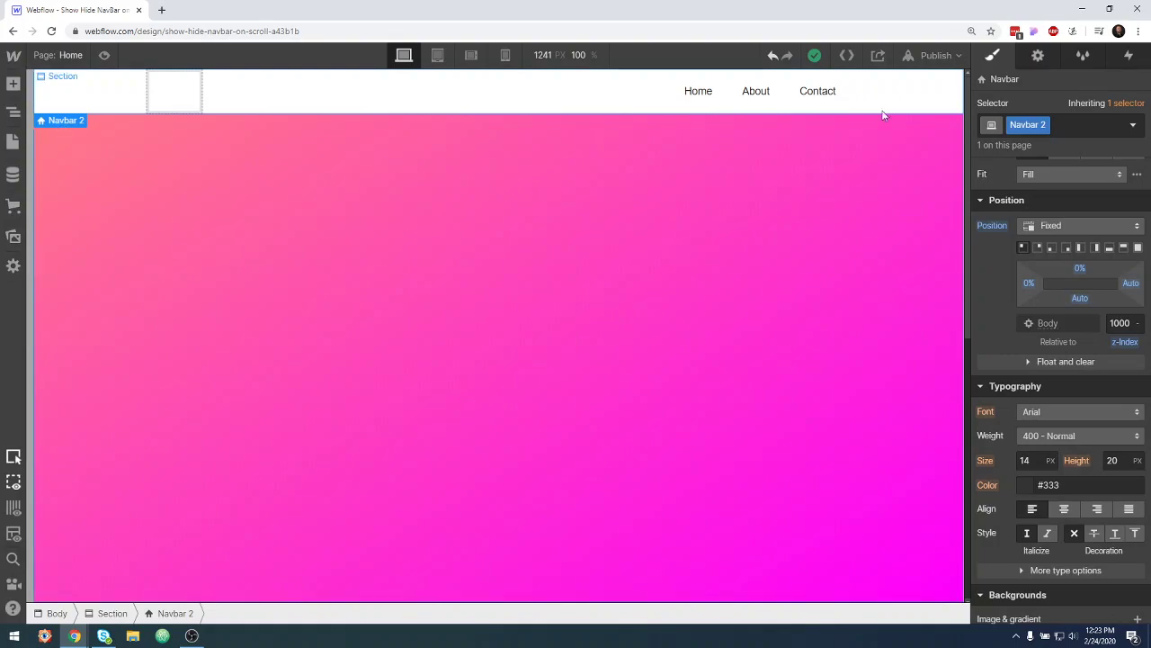
pyautogui.click(1129, 55)
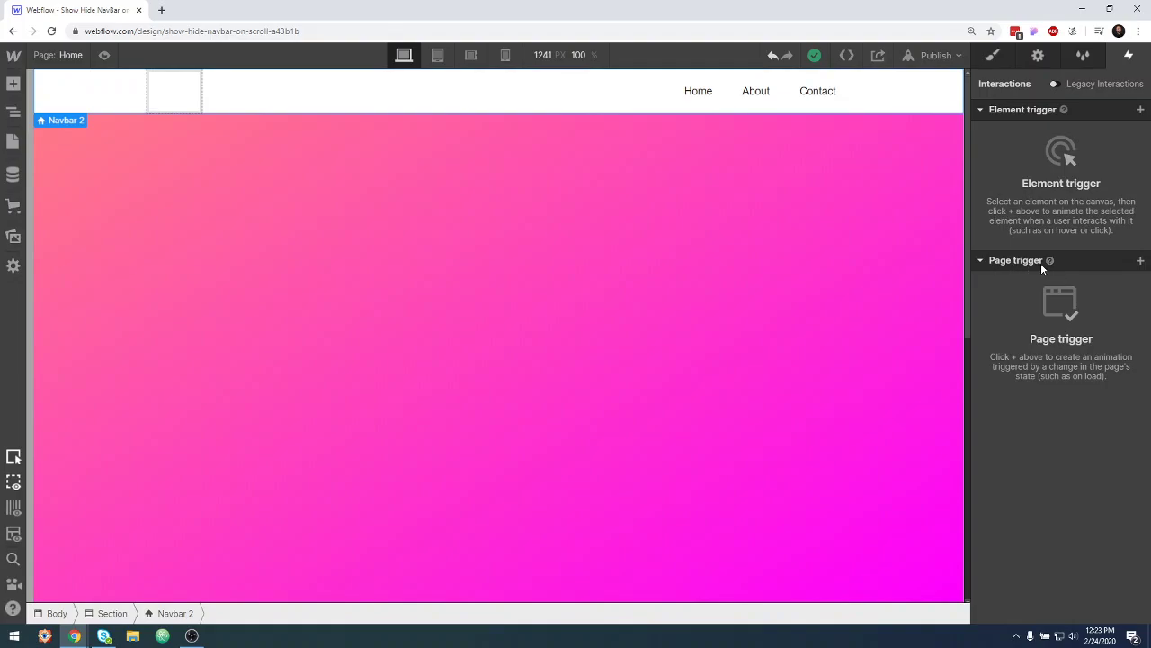
pyautogui.click(1141, 260)
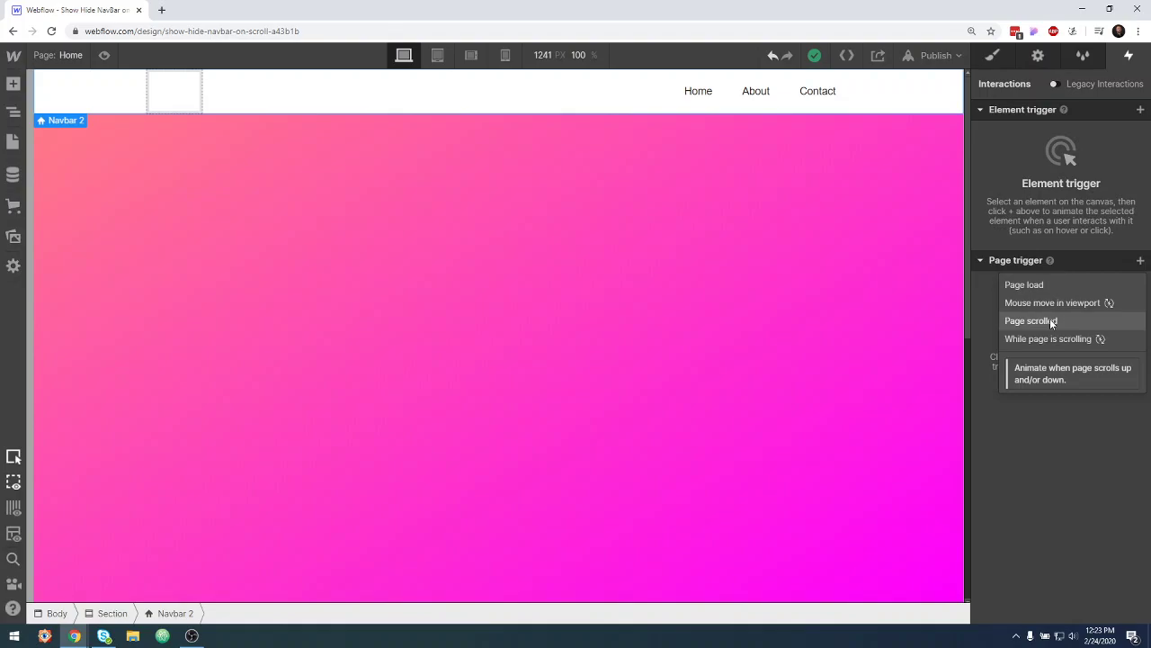
pyautogui.click(1053, 322)
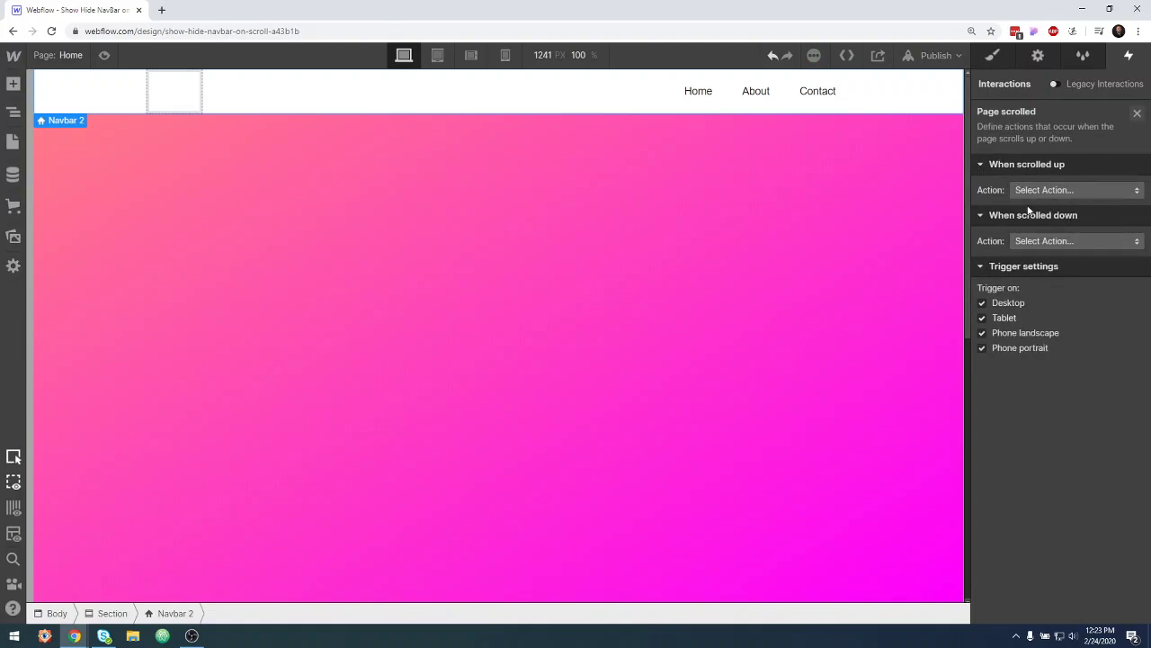
# Step: Collapse the scrolled-up settings and set the scroll-down action to Start an Animation
pyautogui.click(998, 164)
pyautogui.scroll(-10, 819, 358)
pyautogui.scroll(-5, 818, 364)
pyautogui.scroll(-3, 837, 251)
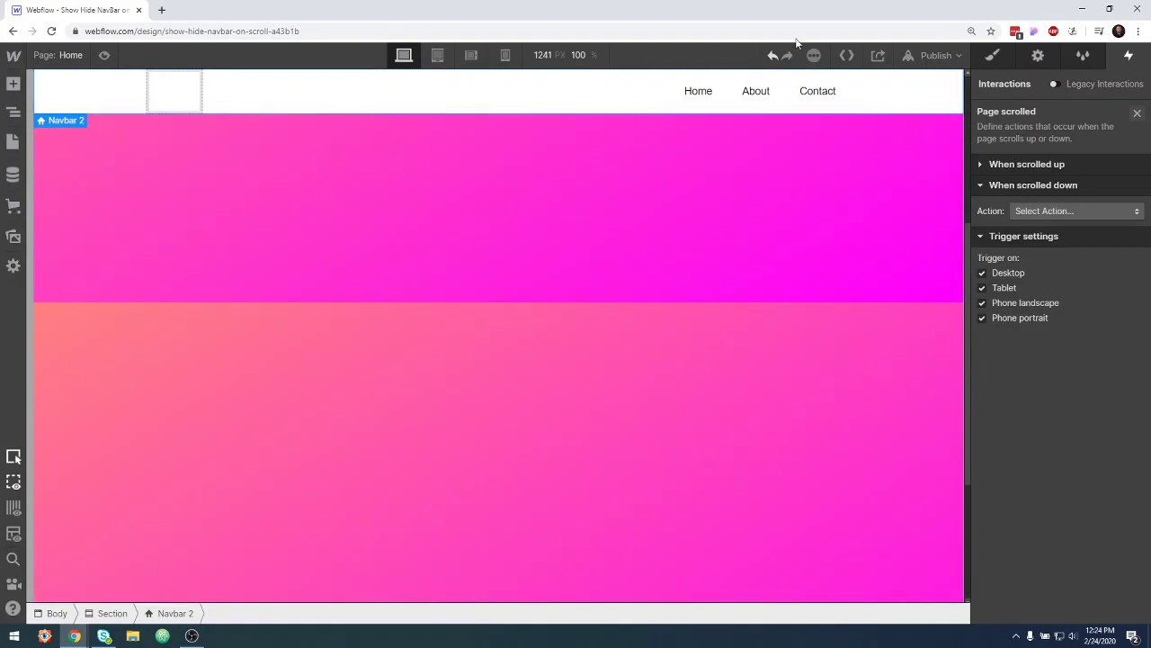
pyautogui.click(1079, 211)
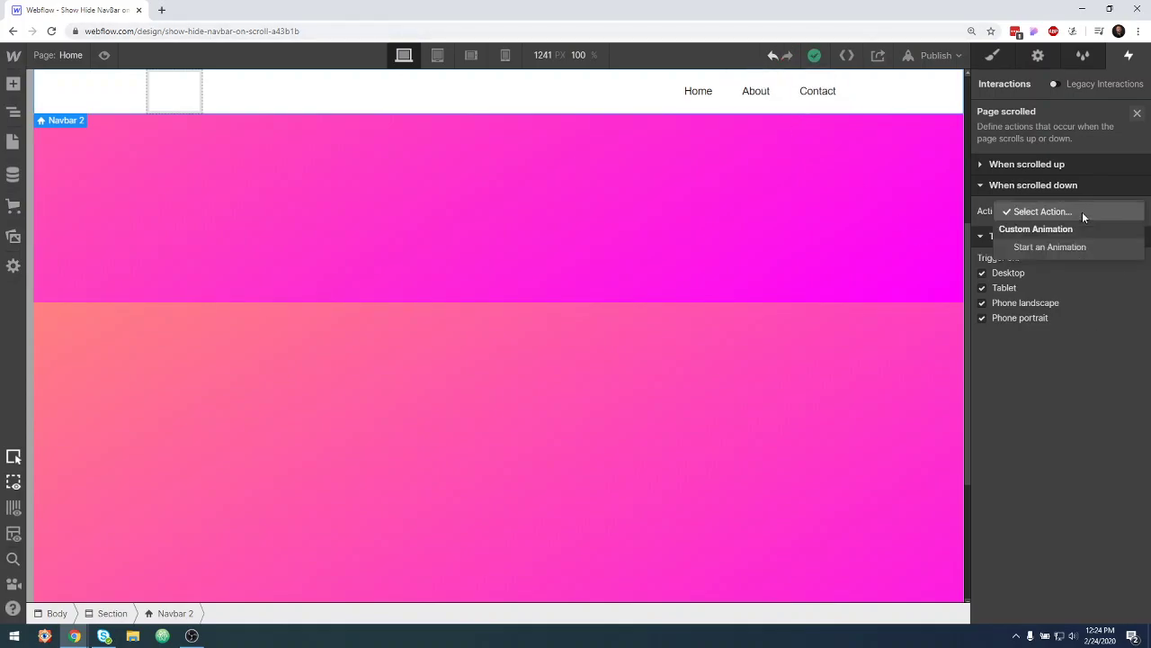
pyautogui.click(1065, 244)
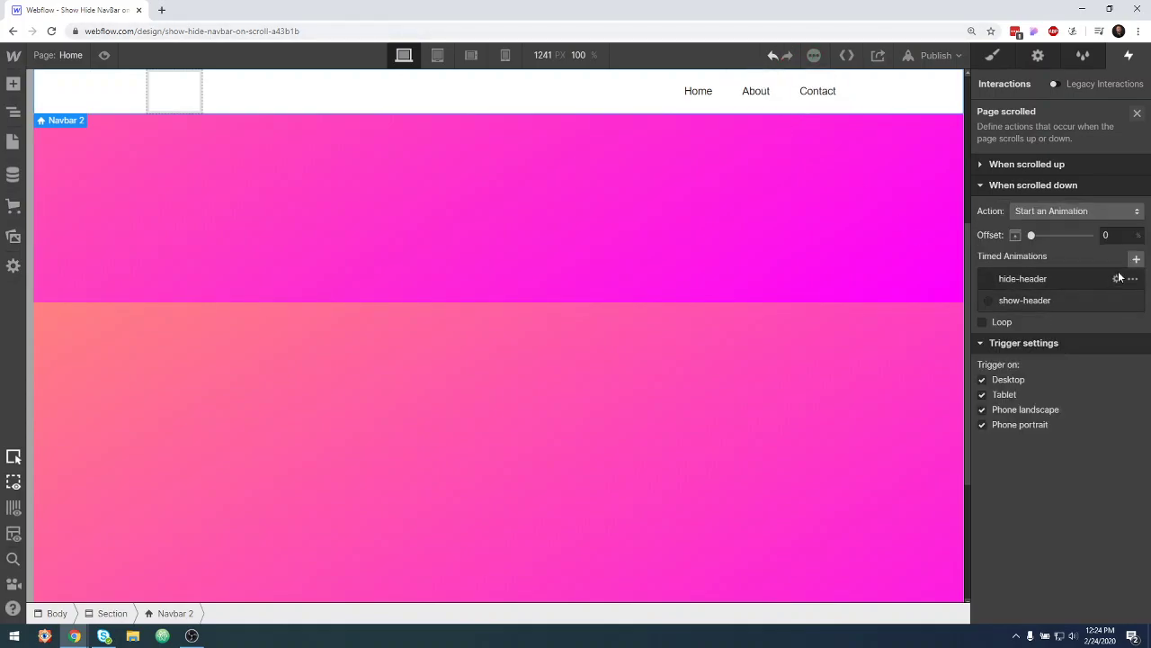
# Step: Delete the old hide-header and show-header animations and add a new timed animation
pyautogui.click(1132, 279)
pyautogui.click(1091, 354)
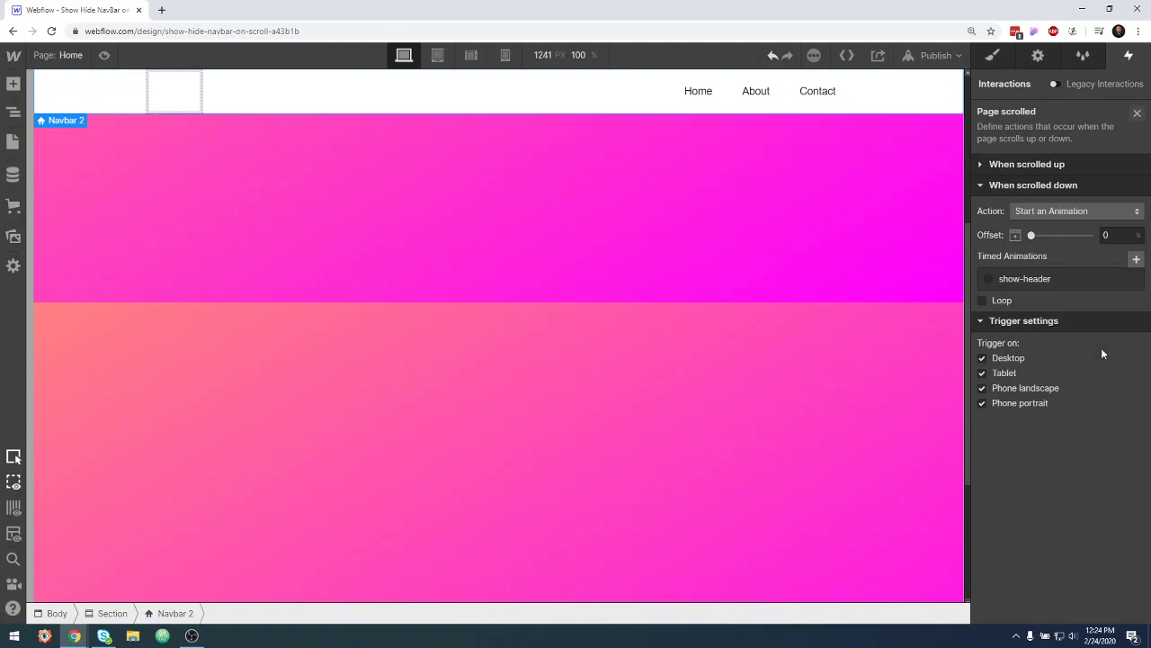
pyautogui.click(1132, 278)
pyautogui.click(1092, 355)
pyautogui.click(1136, 259)
# Step: Name the new animation hide-header and add a Navbar 2 Move action set as initial state
pyautogui.click(1061, 275)
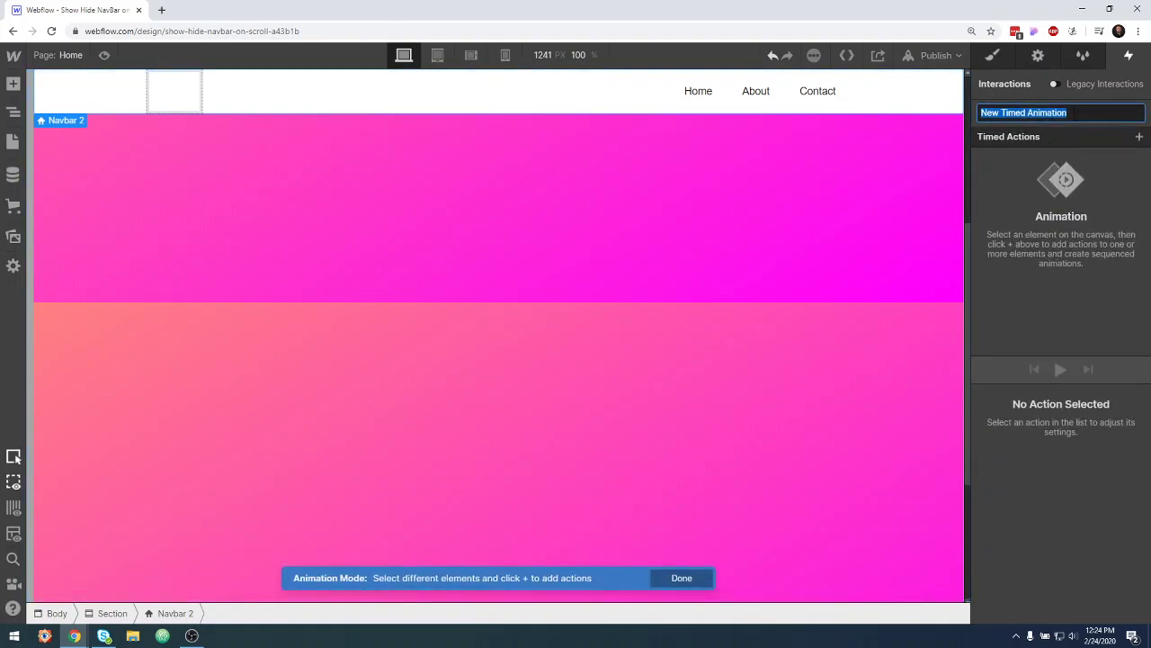
pyautogui.write('h')
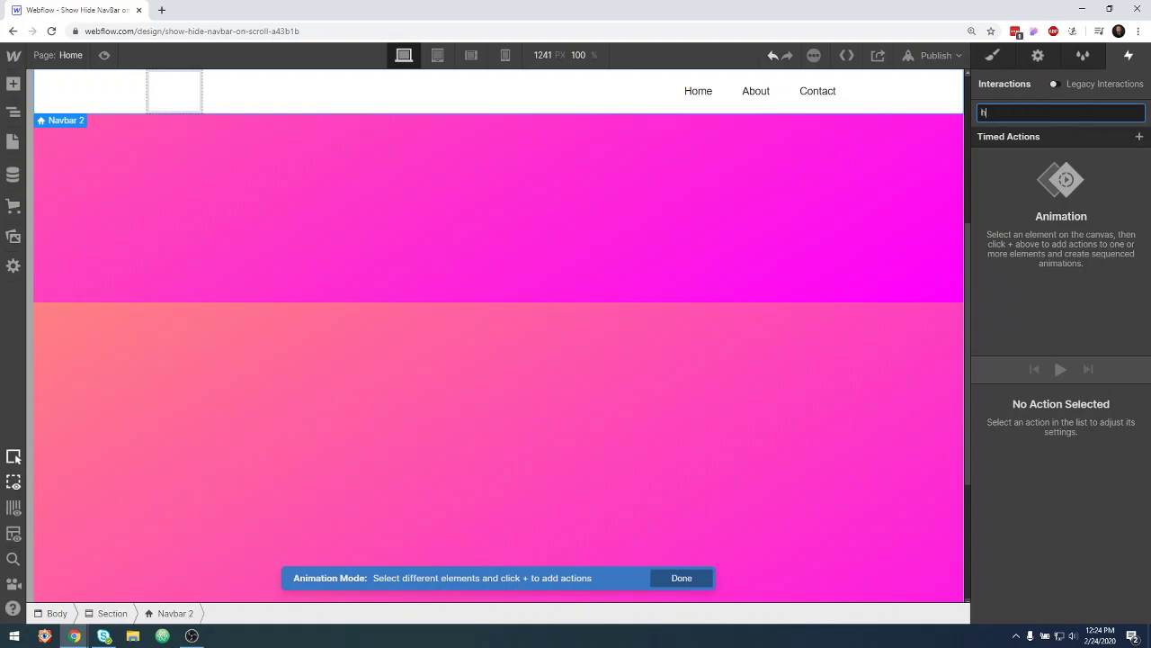
pyautogui.write('ide-header')
pyautogui.click(931, 97)
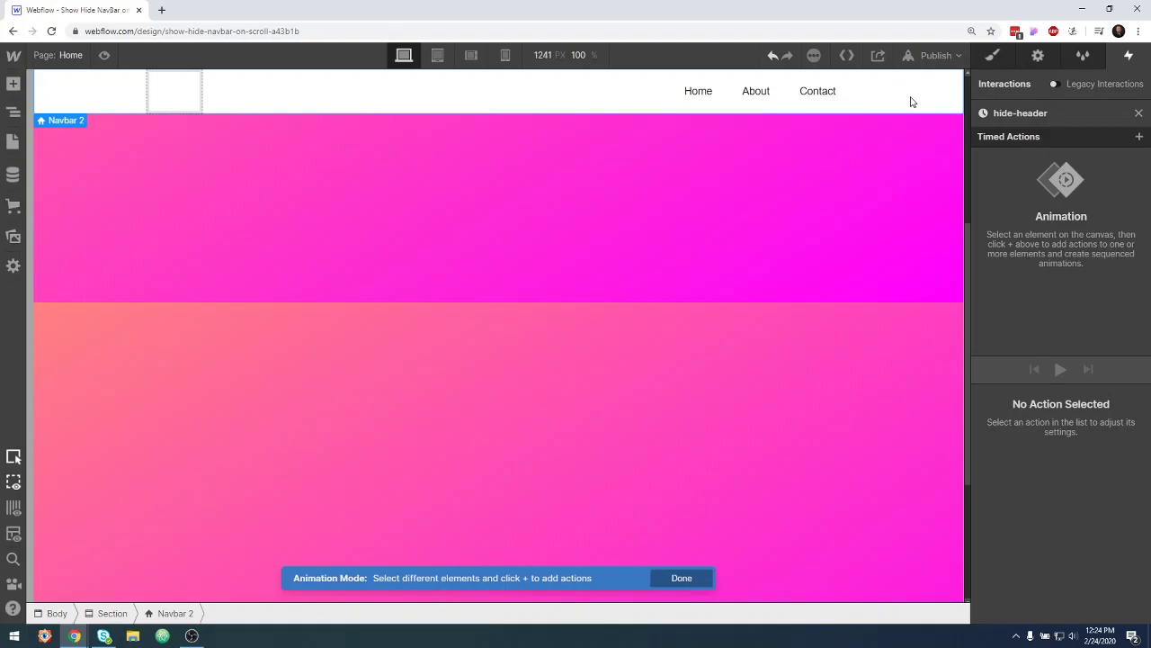
pyautogui.click(1139, 138)
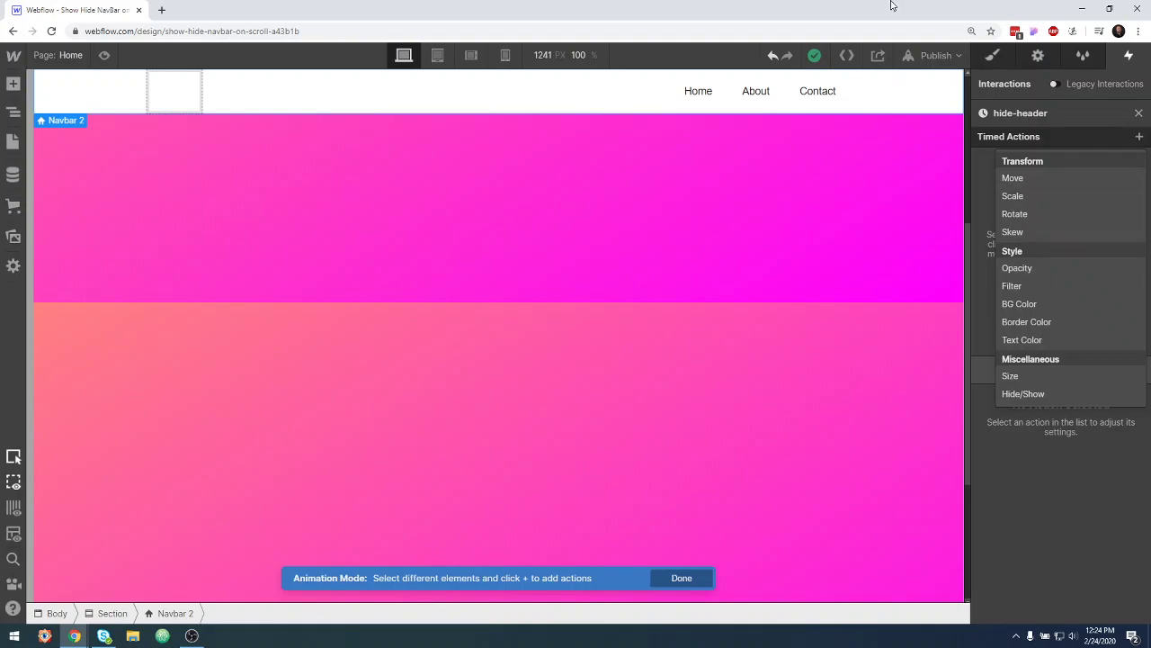
pyautogui.click(1034, 178)
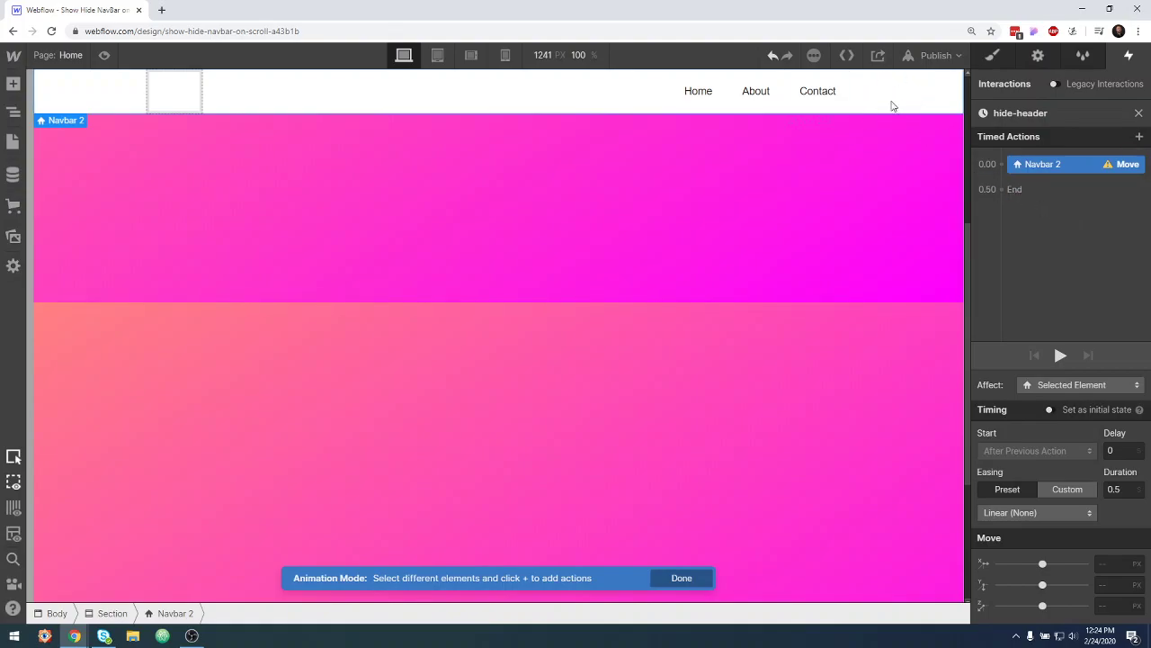
pyautogui.click(1049, 410)
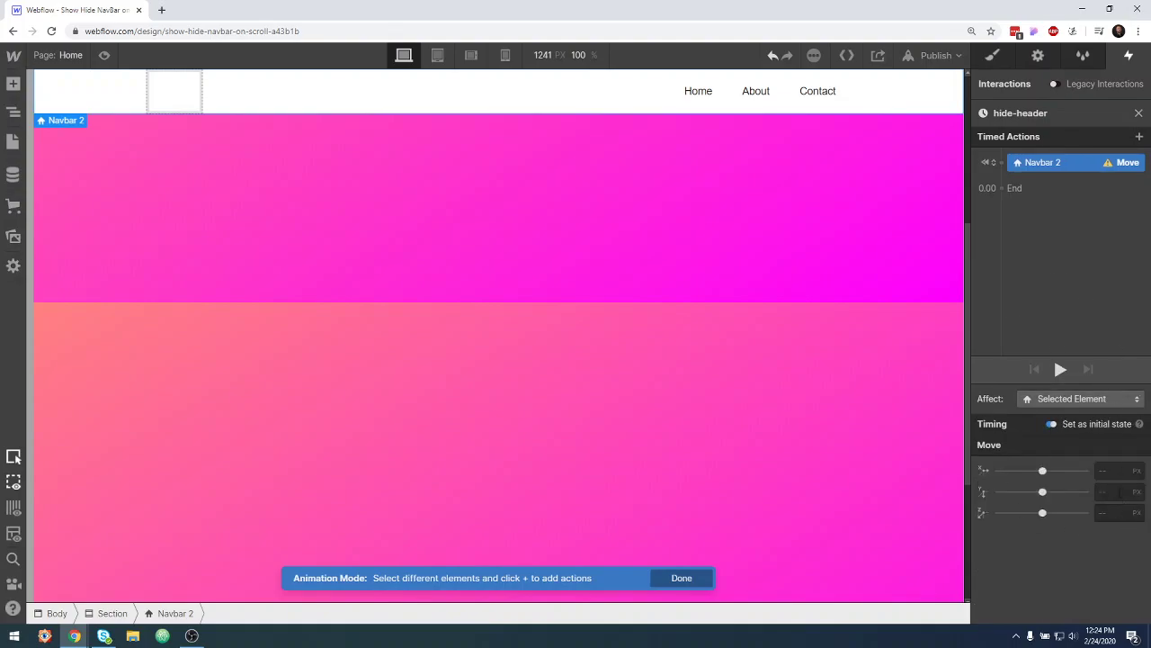
pyautogui.click(1113, 492)
# Step: Set the initial Move Y to 0, then add a second Move action with Y -100%
pyautogui.write('0')
pyautogui.click(1051, 286)
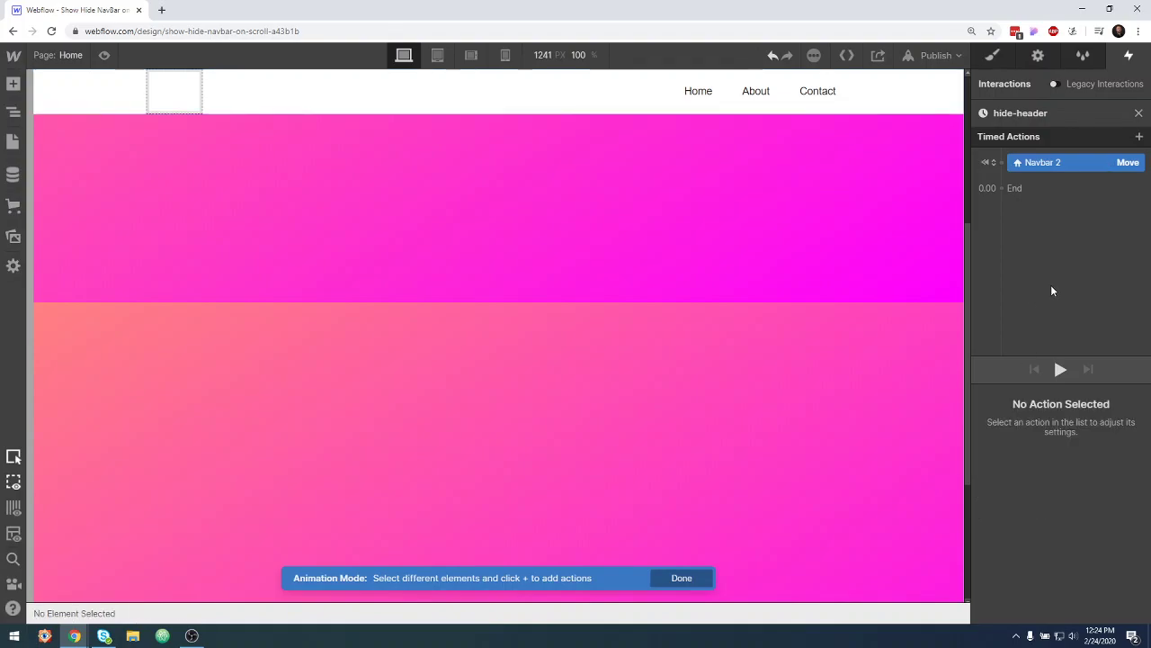
pyautogui.click(1017, 190)
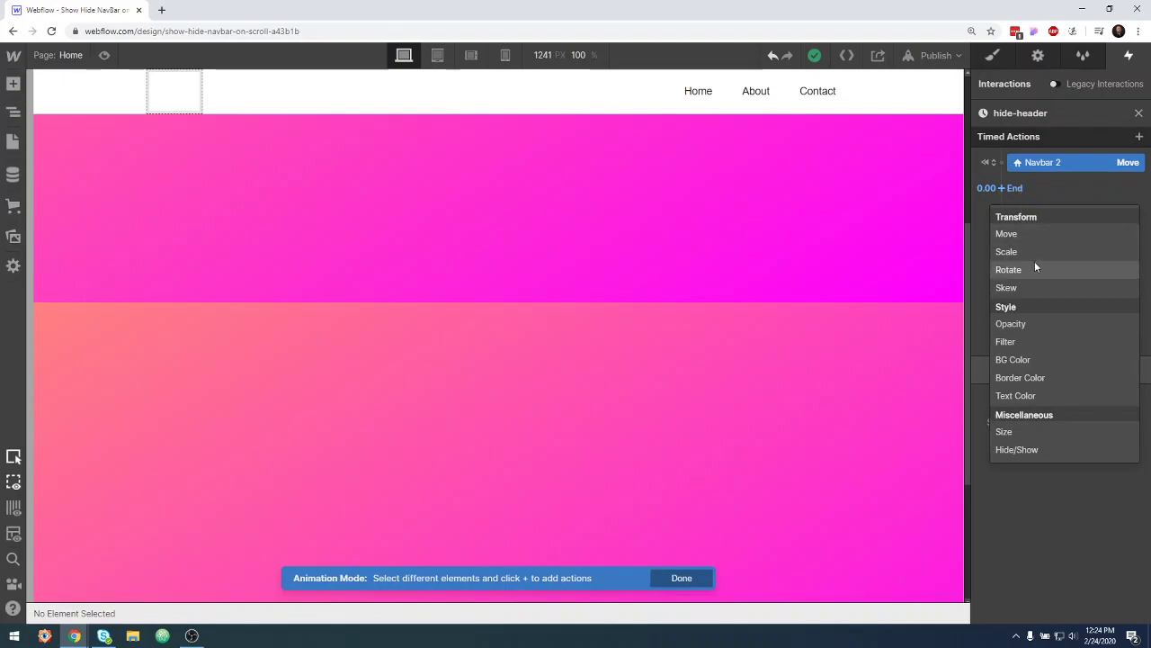
pyautogui.click(1015, 234)
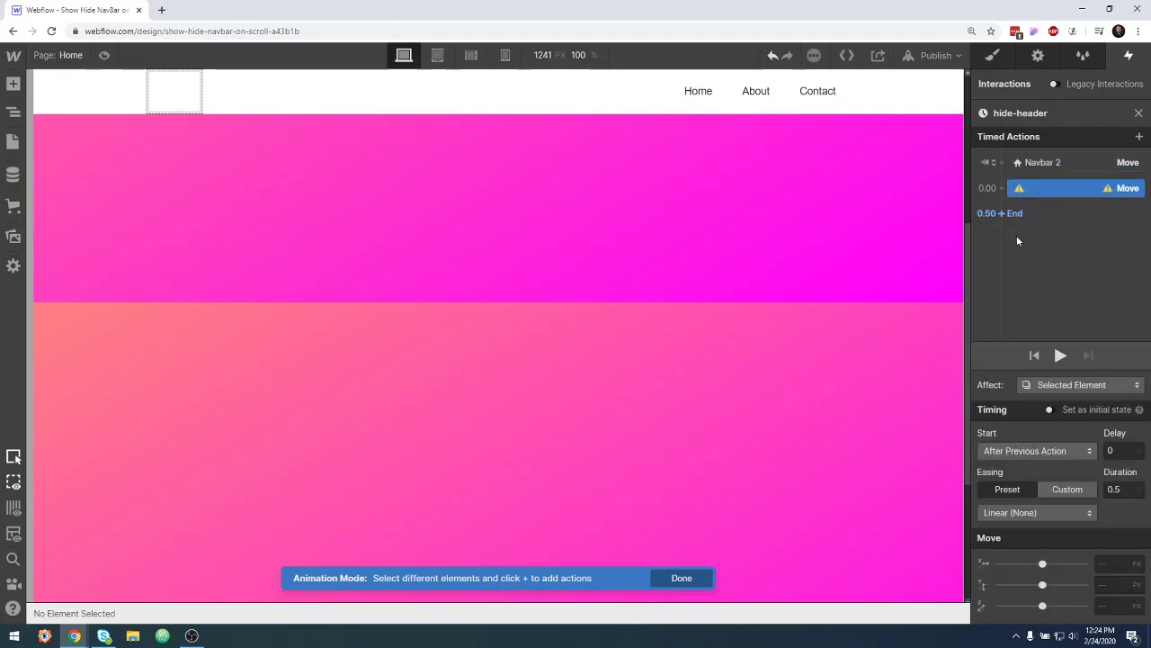
pyautogui.click(1115, 582)
pyautogui.write('-100%')
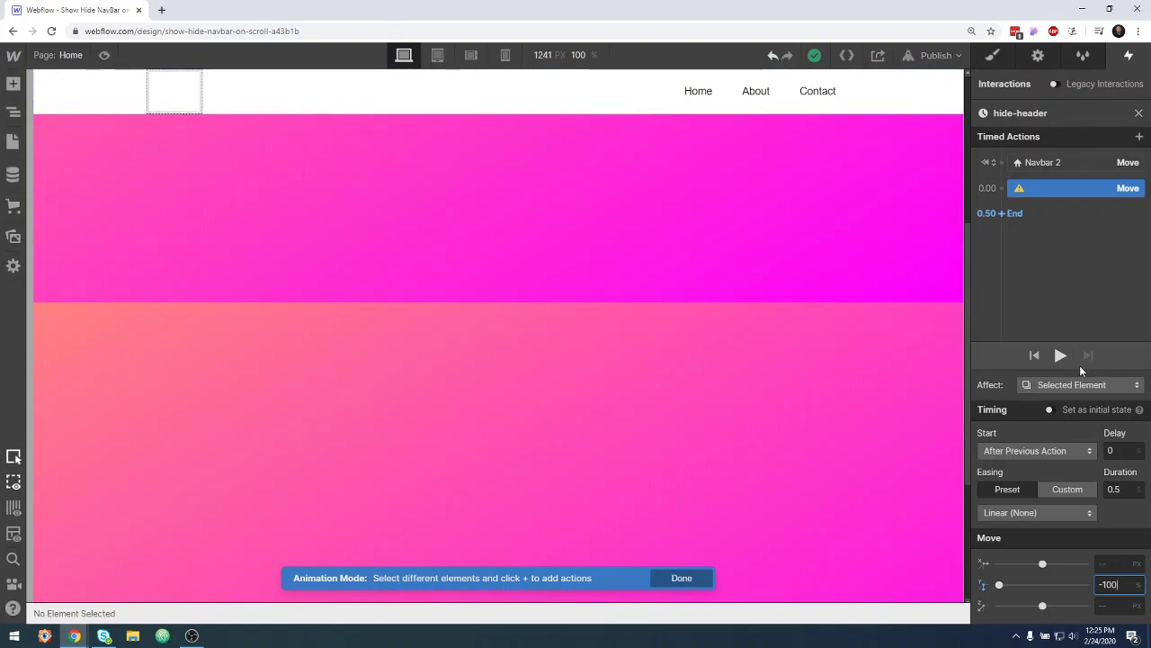
pyautogui.click(1082, 294)
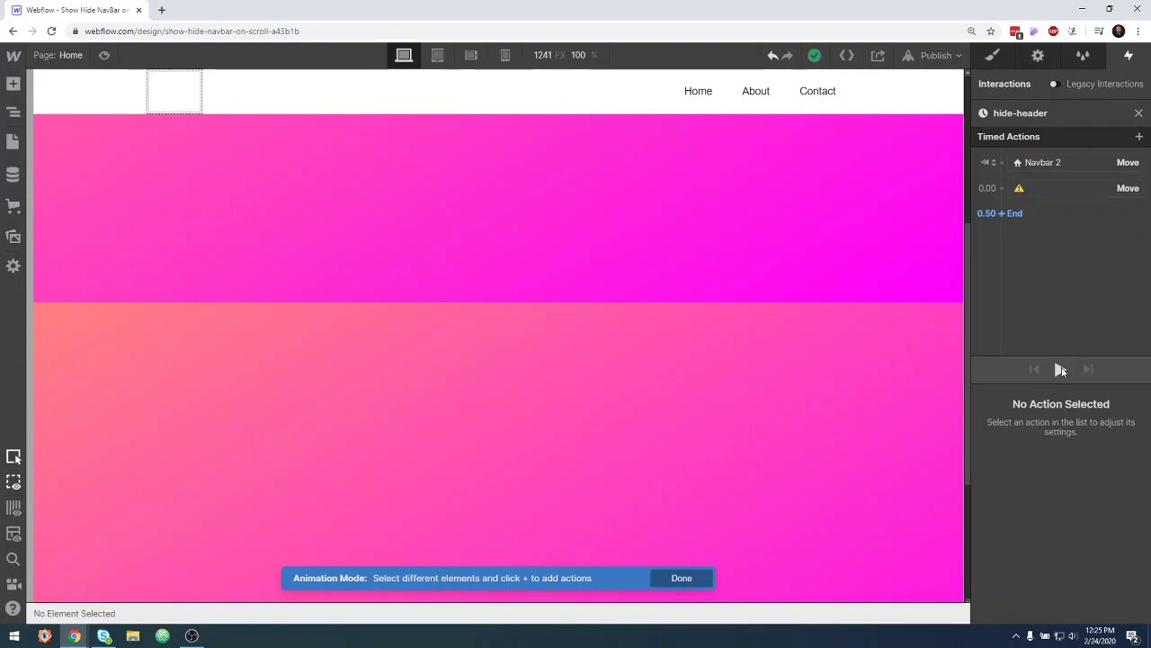
pyautogui.click(1063, 192)
pyautogui.rightClick(1078, 192)
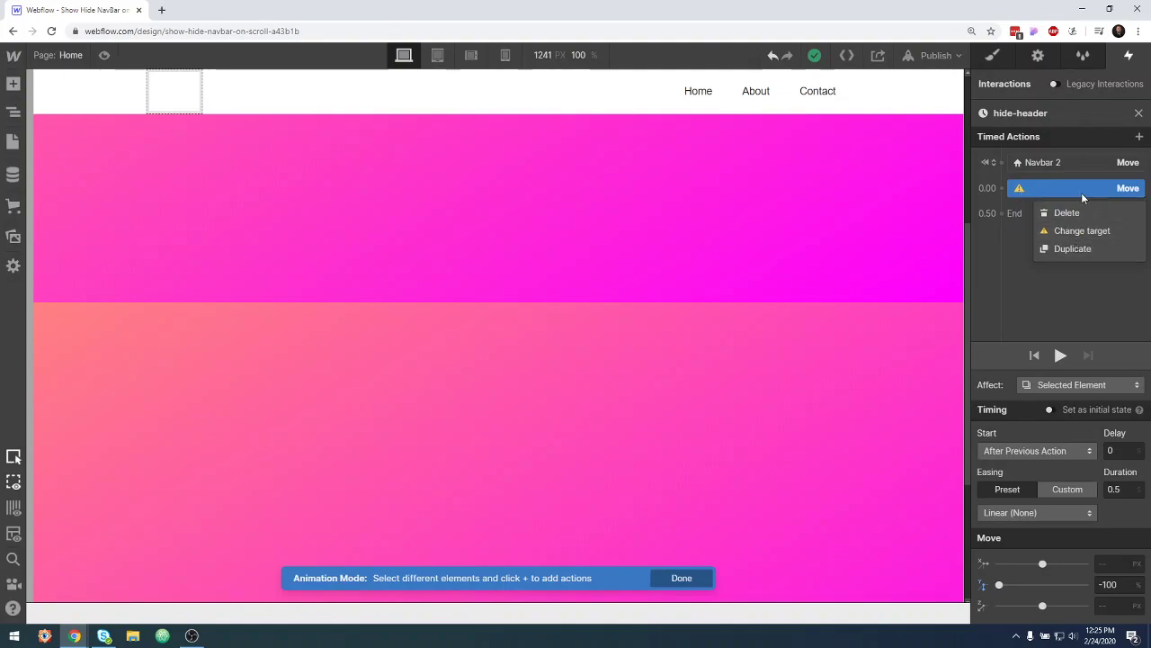
# Step: Change the second Move action's target to Navbar 2
pyautogui.click(1083, 232)
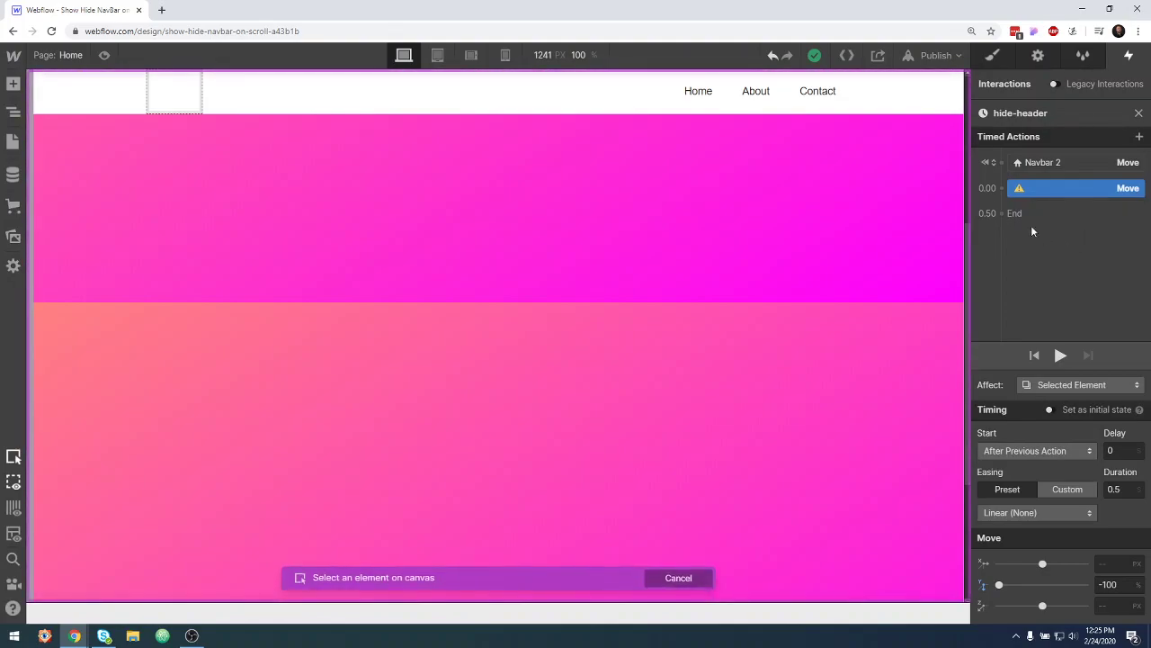
pyautogui.click(897, 103)
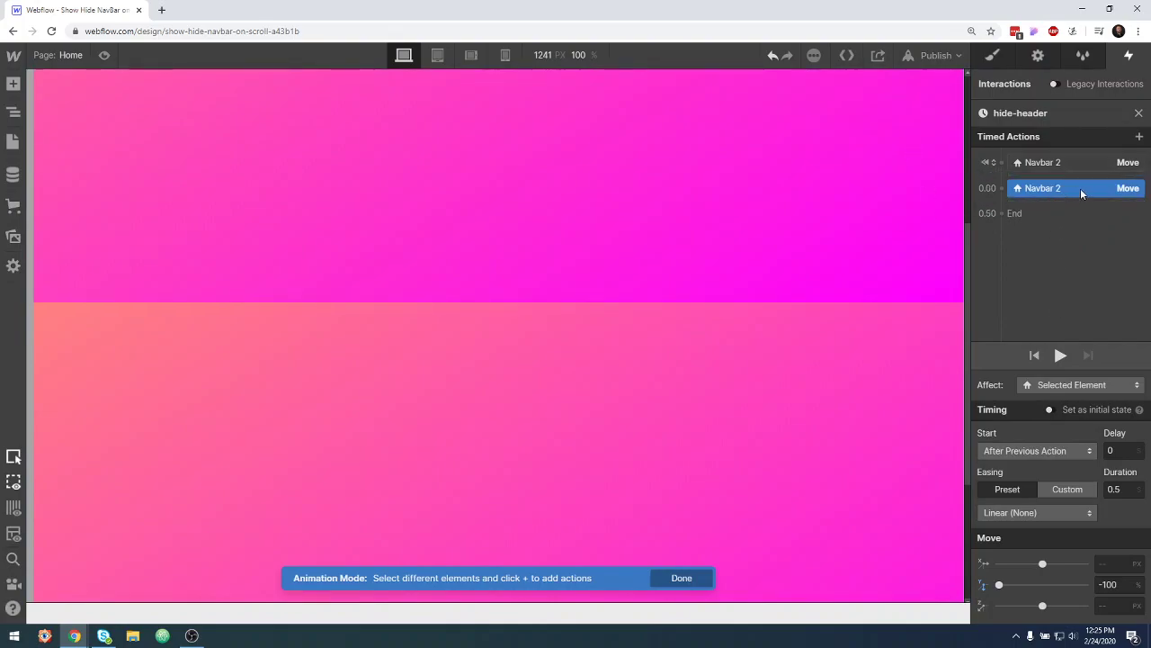
pyautogui.click(1080, 164)
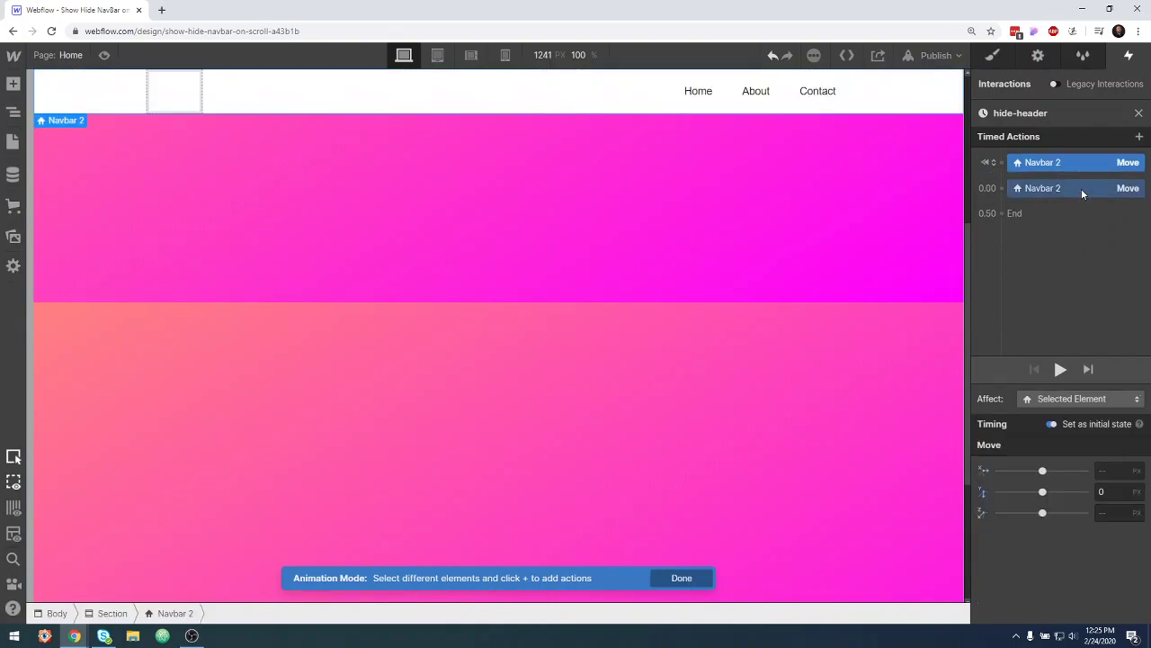
pyautogui.click(1081, 188)
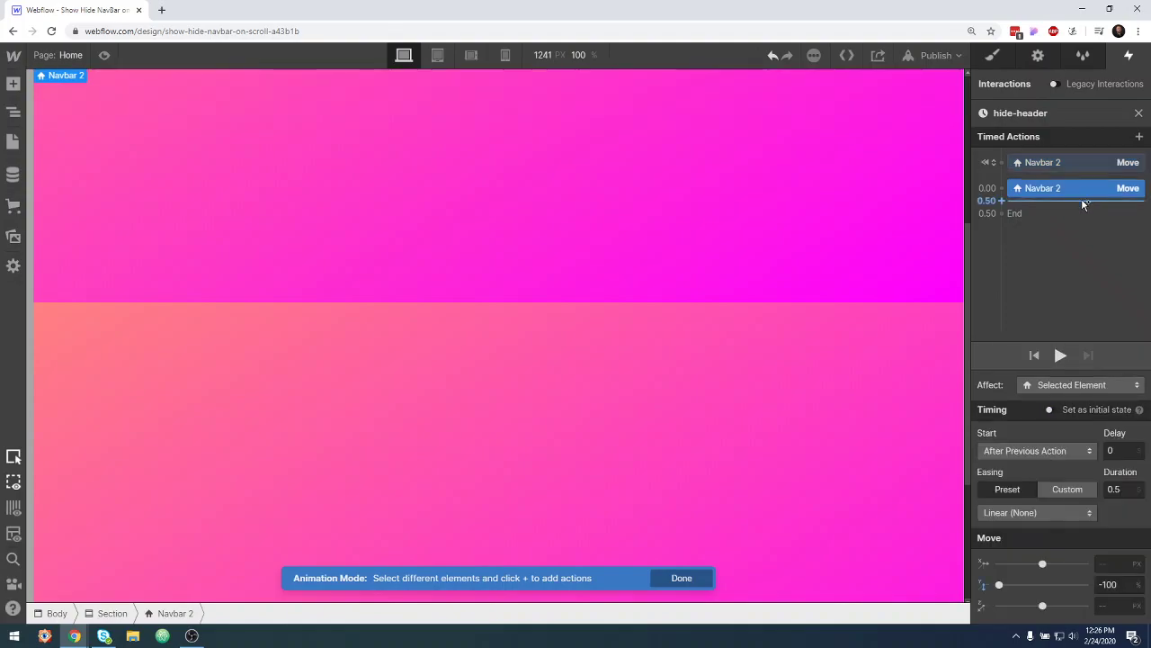
# Step: Preview the hide-header animation several times to watch the navbar slide up
pyautogui.click(1060, 354)
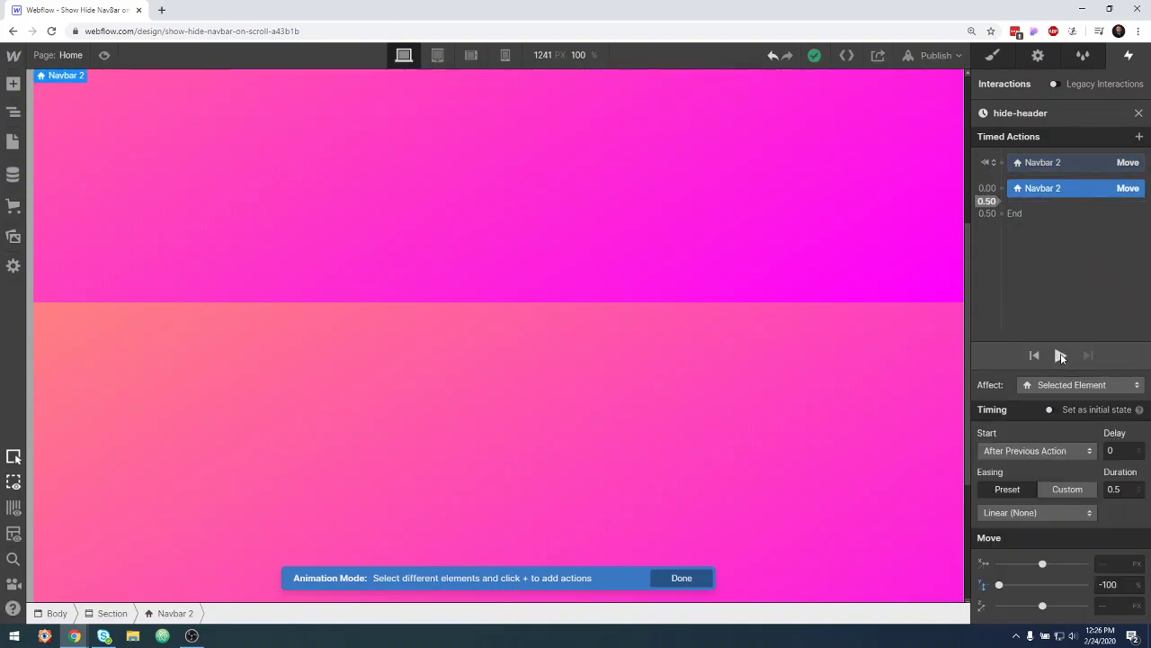
pyautogui.click(1061, 357)
pyautogui.click(1060, 356)
pyautogui.click(1060, 357)
# Step: Try a -80% Y move on the hide-header Move step, restore it to -100%, and select Navbar 2
pyautogui.click(1060, 356)
pyautogui.click(1115, 584)
pyautogui.press('BackSpace')
pyautogui.press('BackSpace')
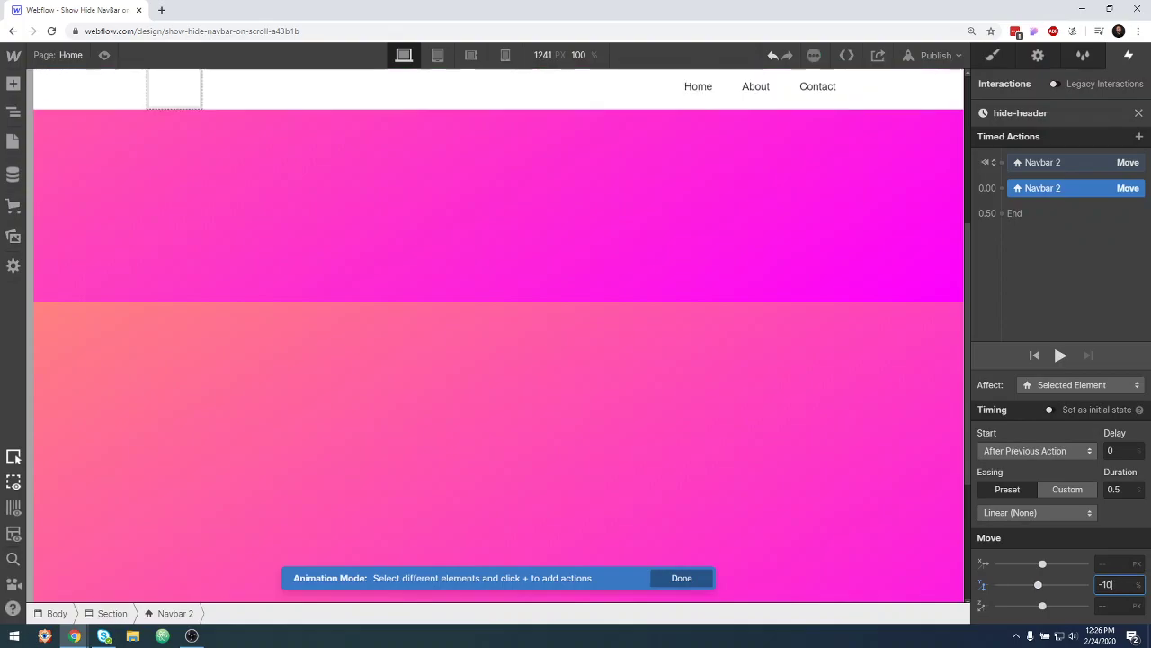
pyautogui.press('BackSpace')
pyautogui.write('80')
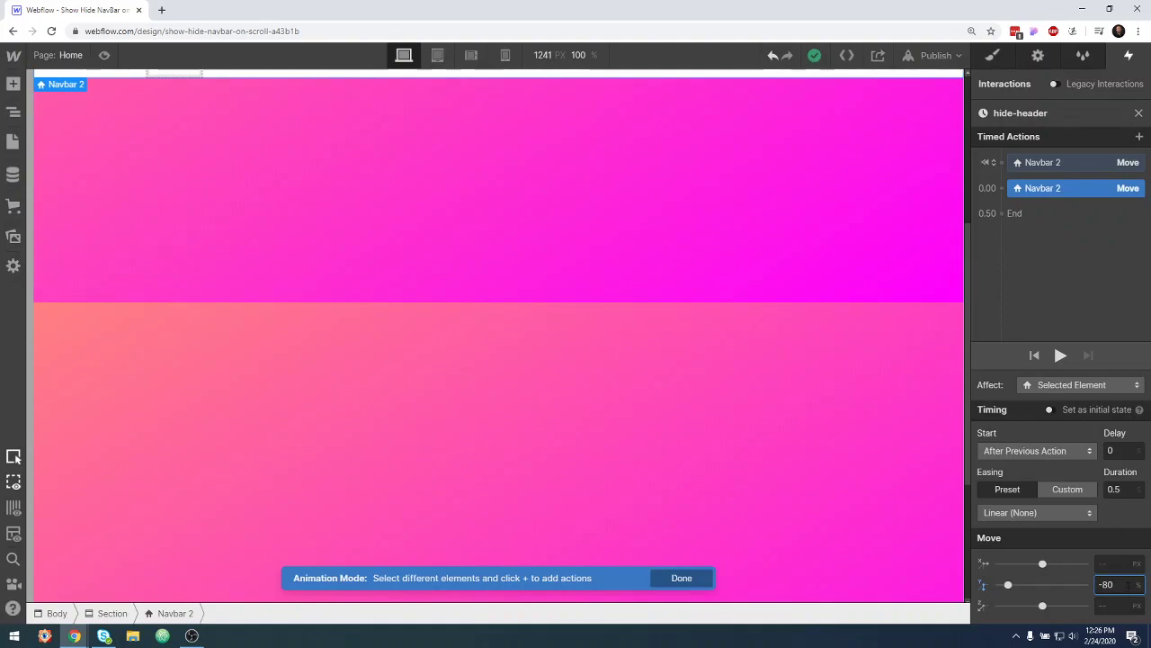
pyautogui.press('BackSpace')
pyautogui.press('BackSpace')
pyautogui.press('BackSpace')
pyautogui.write('-100')
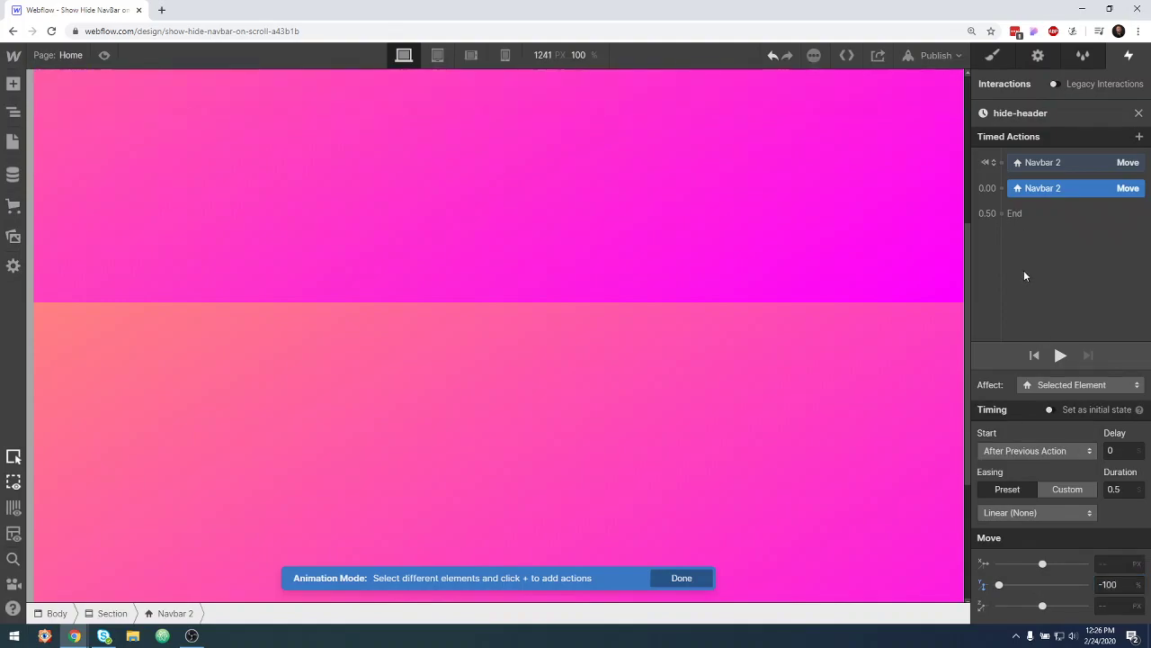
pyautogui.click(1024, 269)
pyautogui.click(909, 106)
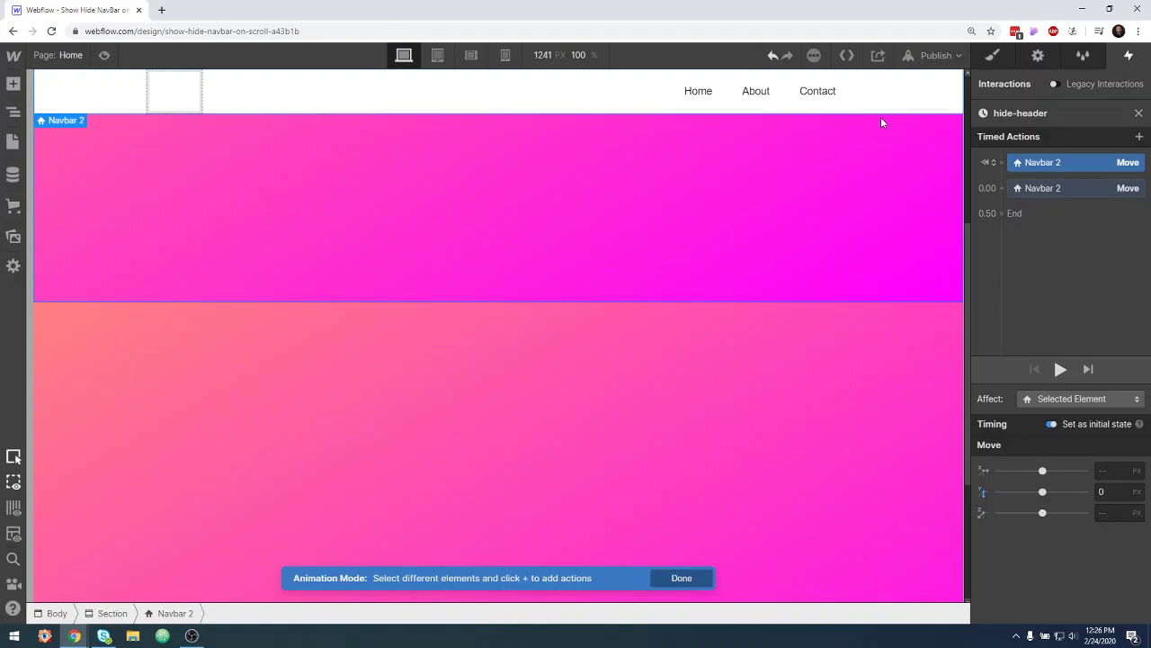
# Step: Add a black outer box shadow (1px distance, 3px blur, 0px size) to Navbar 2
pyautogui.click(992, 56)
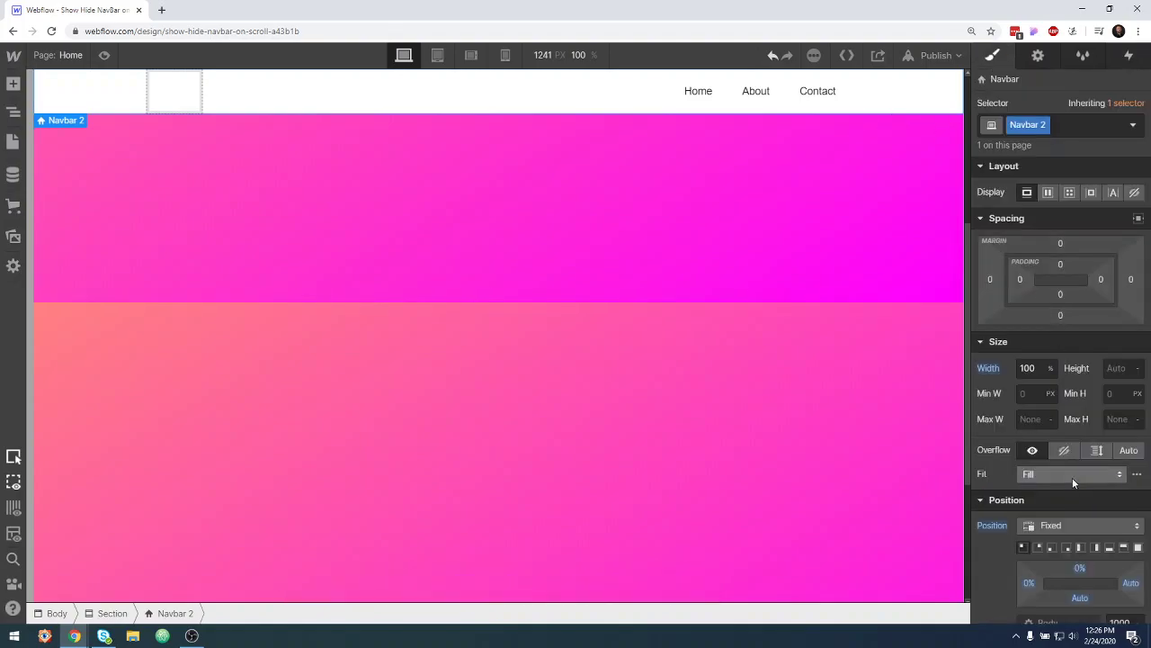
pyautogui.scroll(-10, 1081, 464)
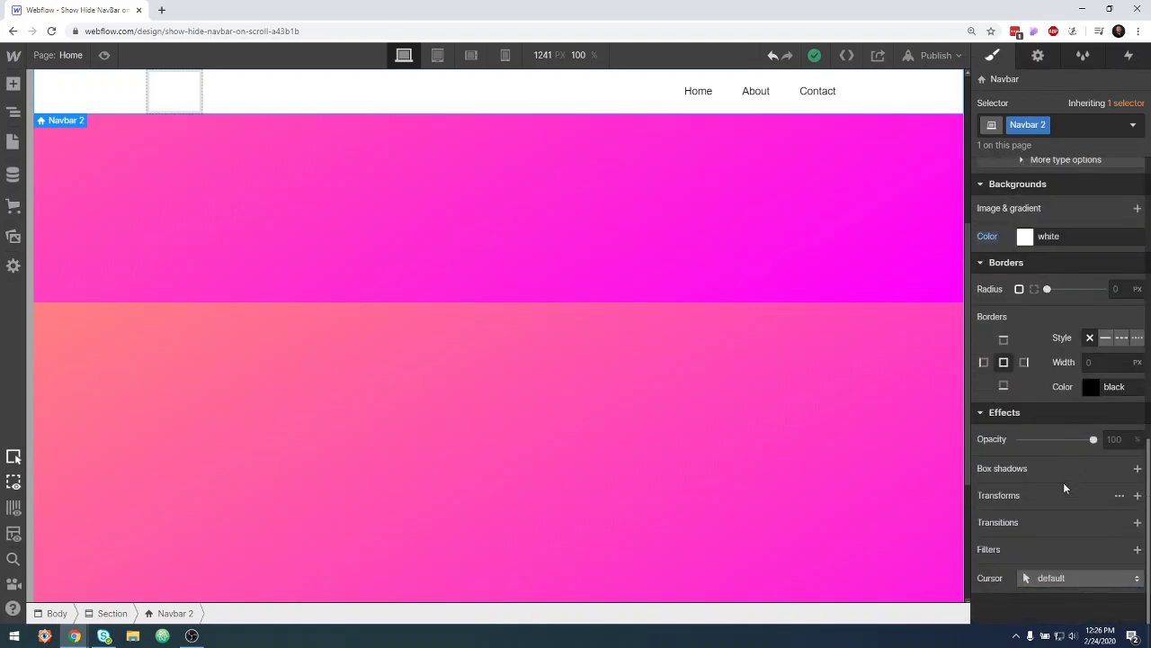
pyautogui.click(1136, 467)
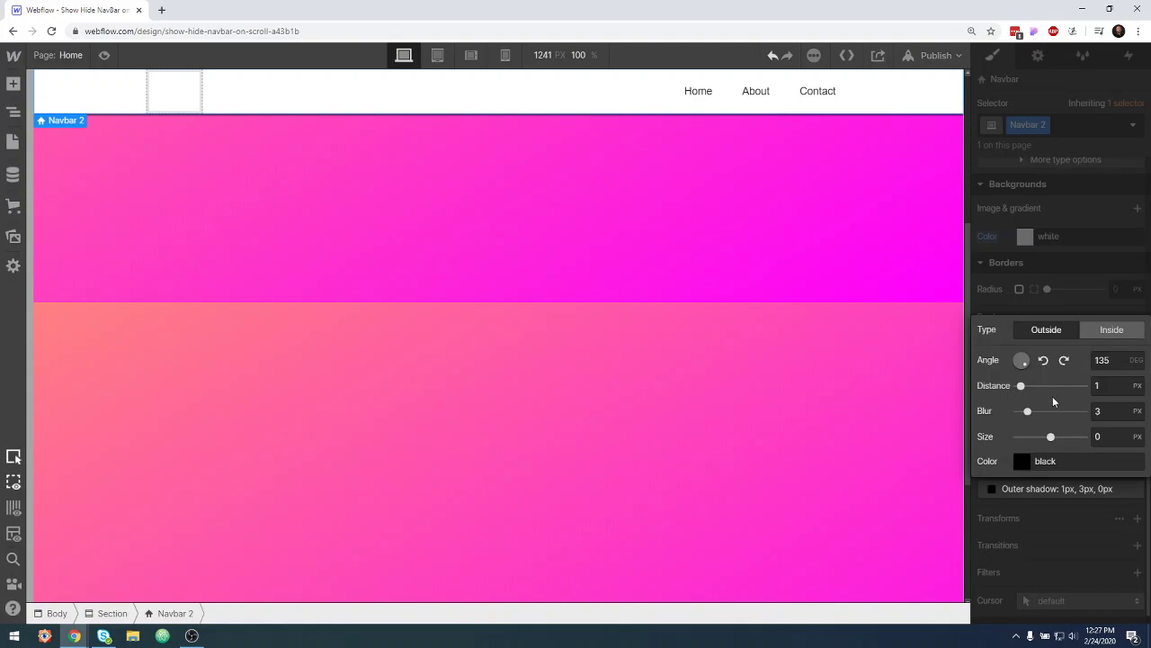
pyautogui.click(1003, 266)
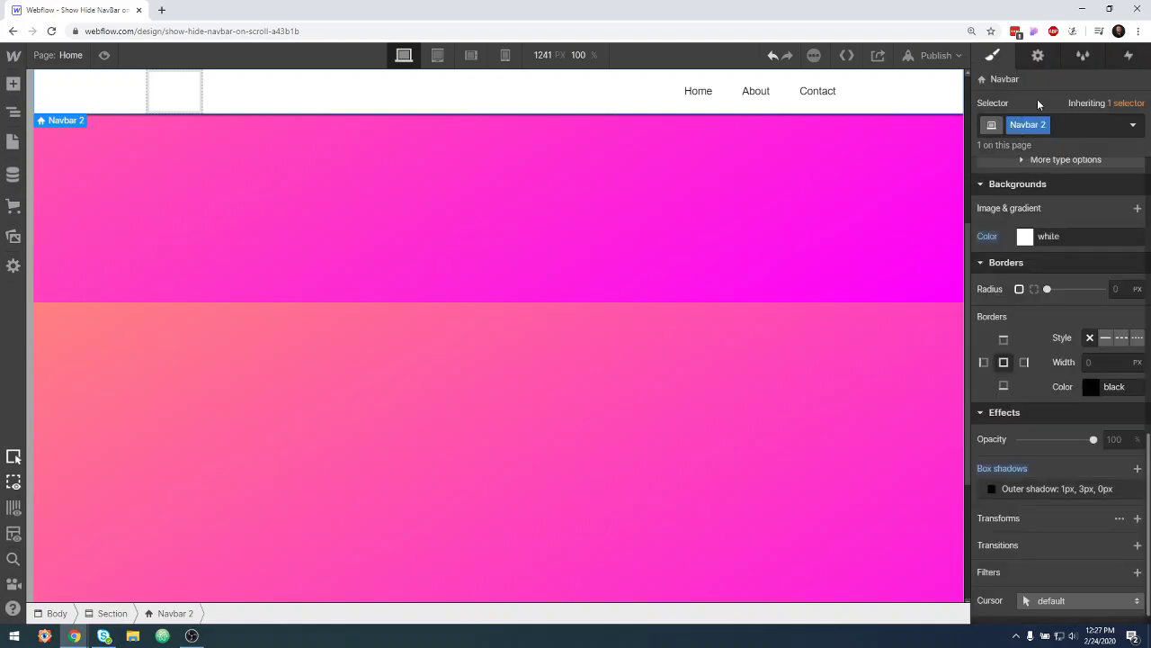
# Step: Change the hide-header Move step's Y offset for Navbar 2 from -100% to -125%
pyautogui.click(1129, 55)
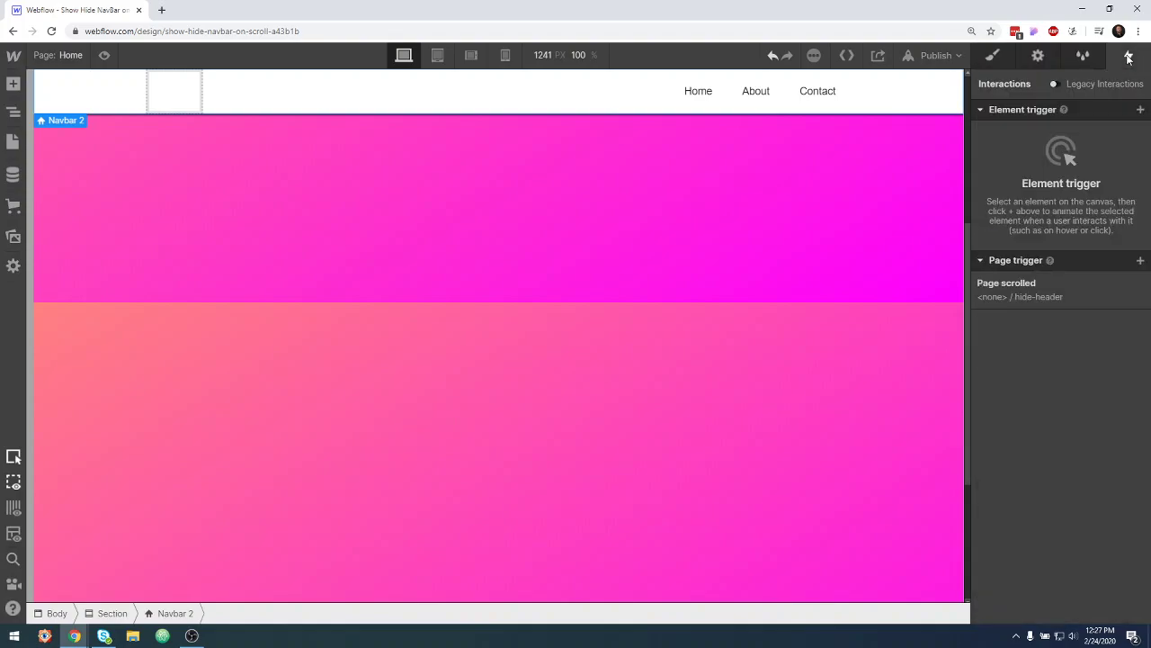
pyautogui.click(1076, 294)
pyautogui.click(1068, 309)
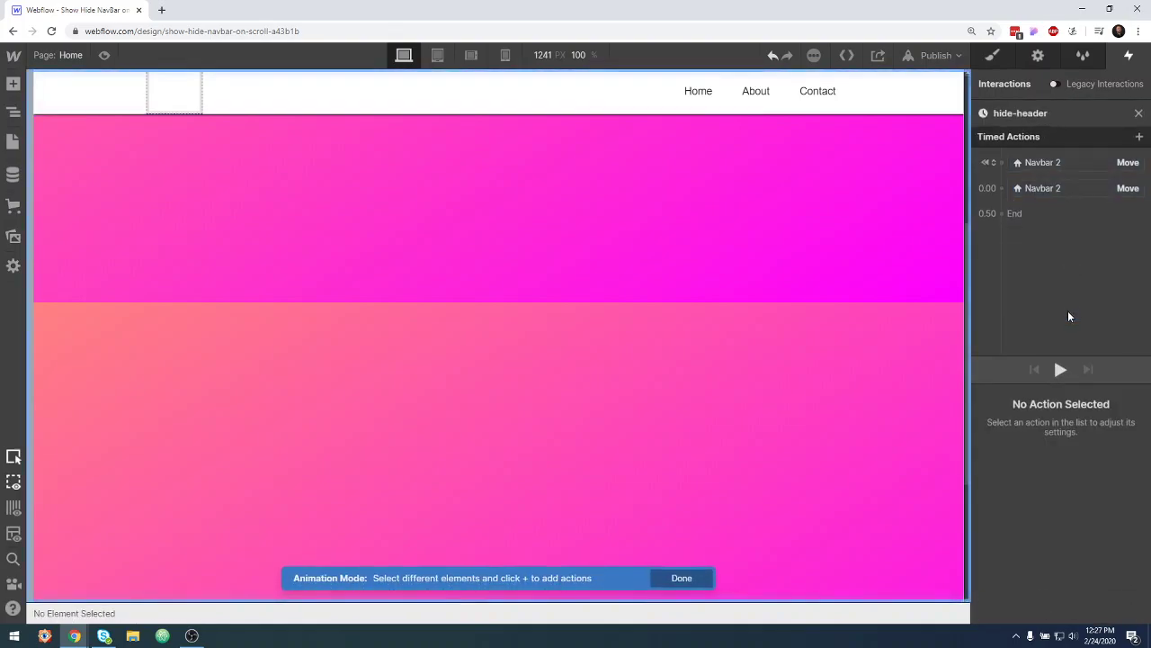
pyautogui.click(1054, 188)
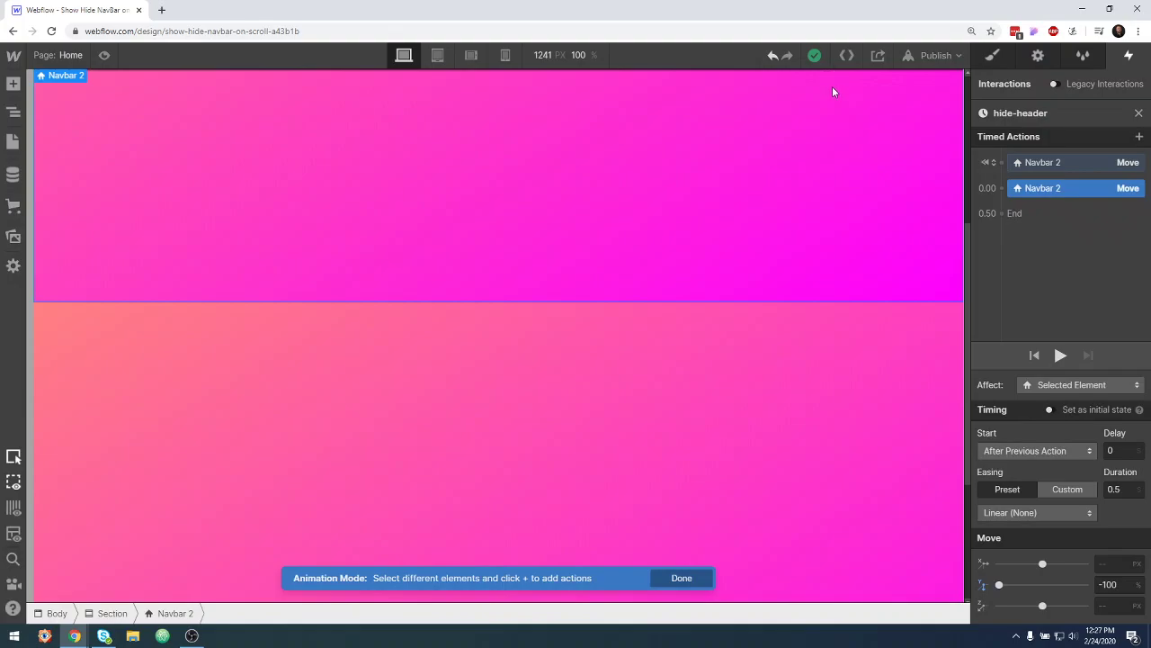
pyautogui.click(1120, 585)
pyautogui.press('BackSpace')
pyautogui.press('BackSpace')
pyautogui.write('25')
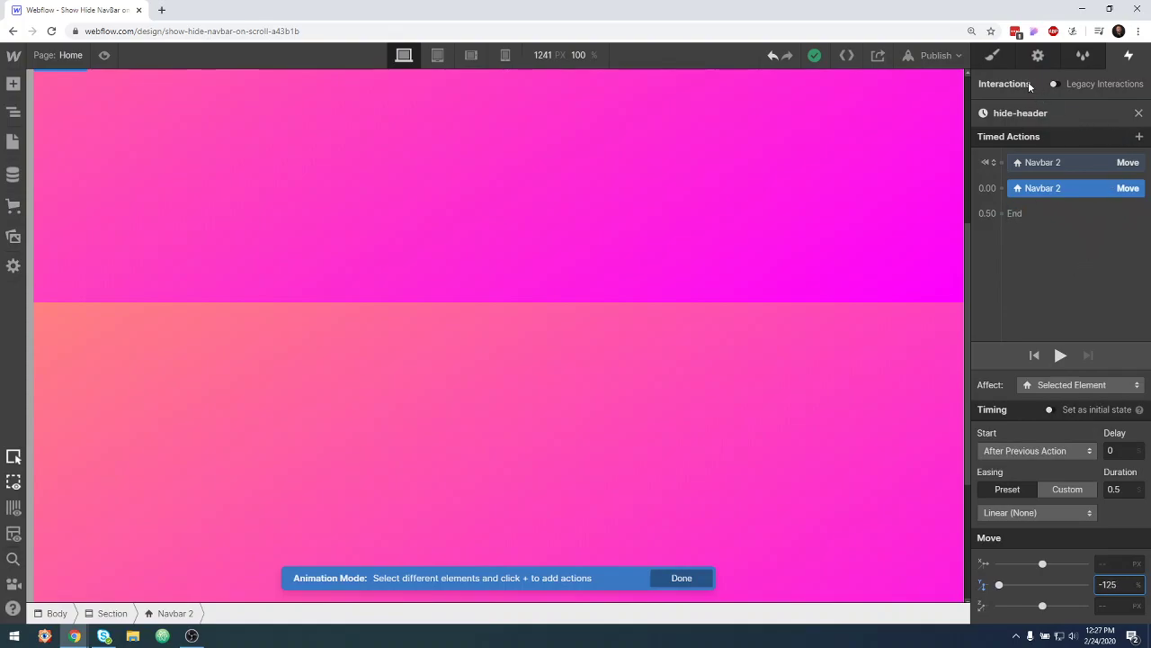
pyautogui.click(993, 55)
# Step: Delete Navbar 2's outer box shadow under Effects, then preview the page
pyautogui.scroll(-10, 1078, 547)
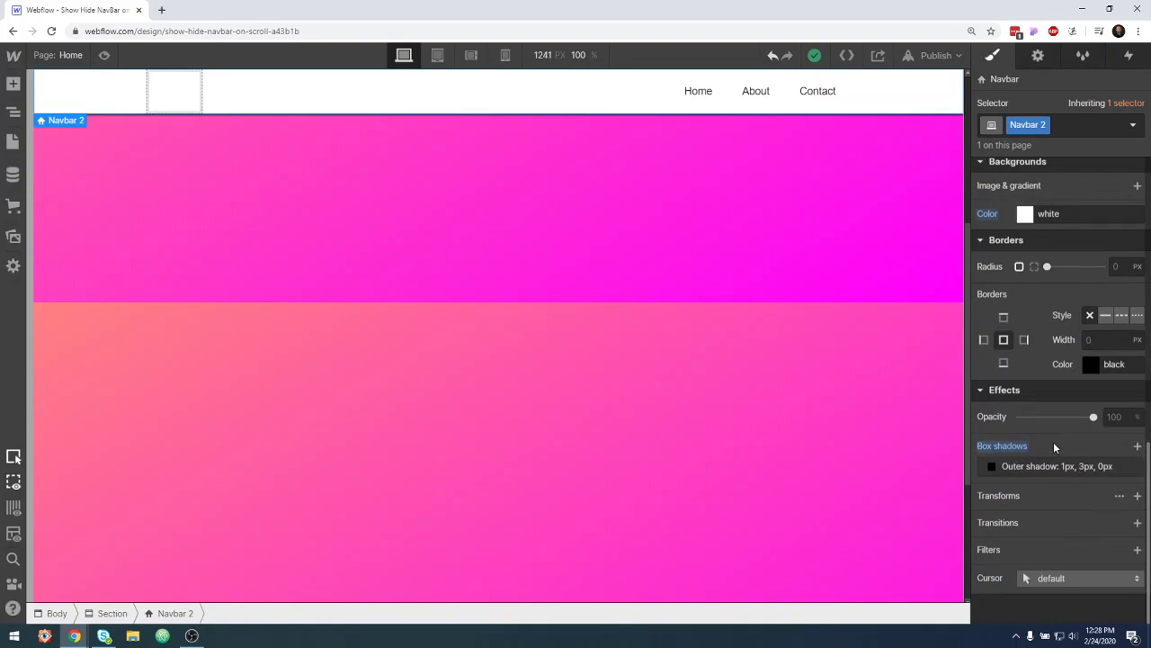
pyautogui.click(1005, 468)
pyautogui.click(1106, 466)
pyautogui.click(1136, 466)
pyautogui.scroll(5, 1070, 307)
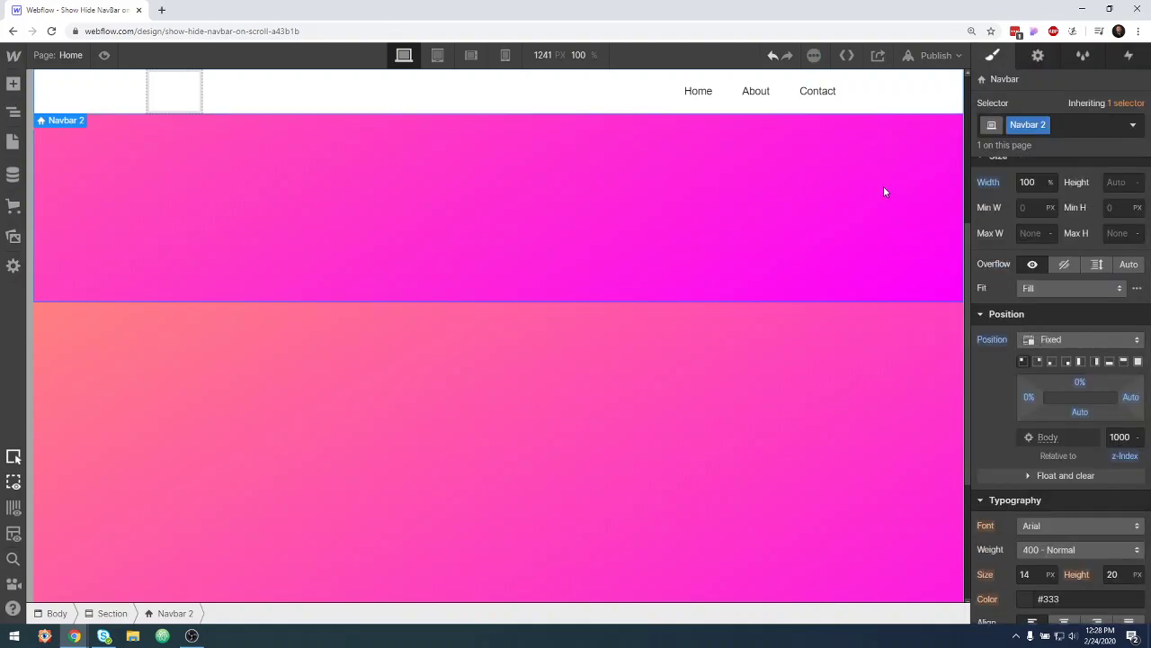
pyautogui.scroll(-10, 884, 198)
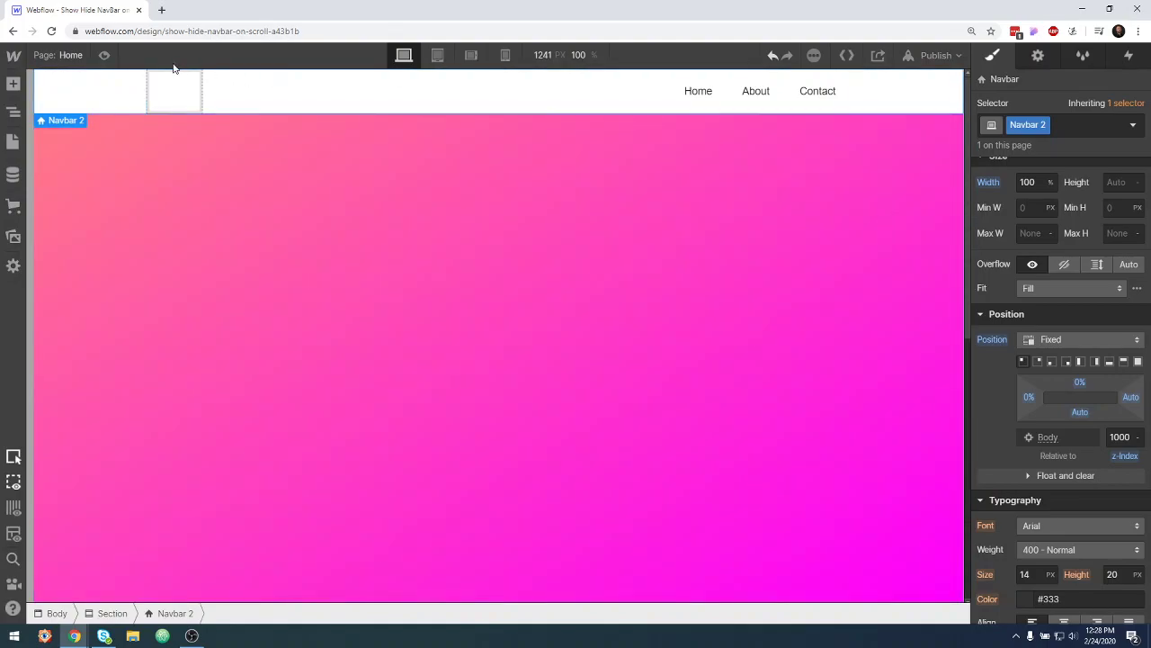
pyautogui.click(104, 55)
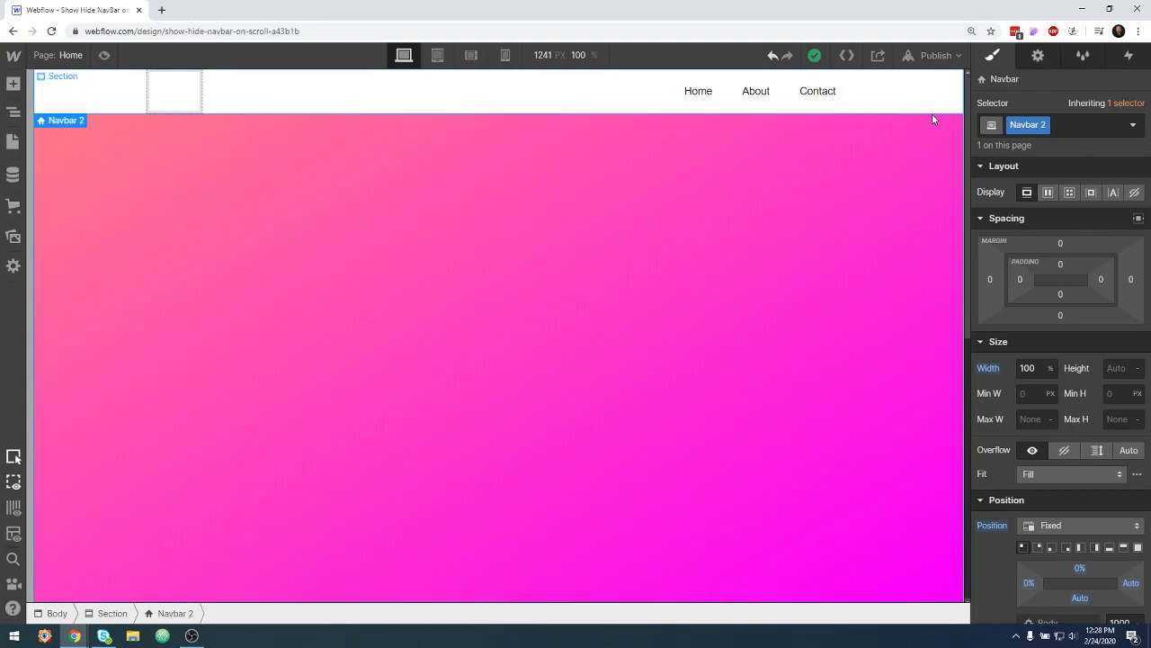
# Step: Set the When scrolled up action to Start an Animation and add a new timed animation
pyautogui.click(1130, 57)
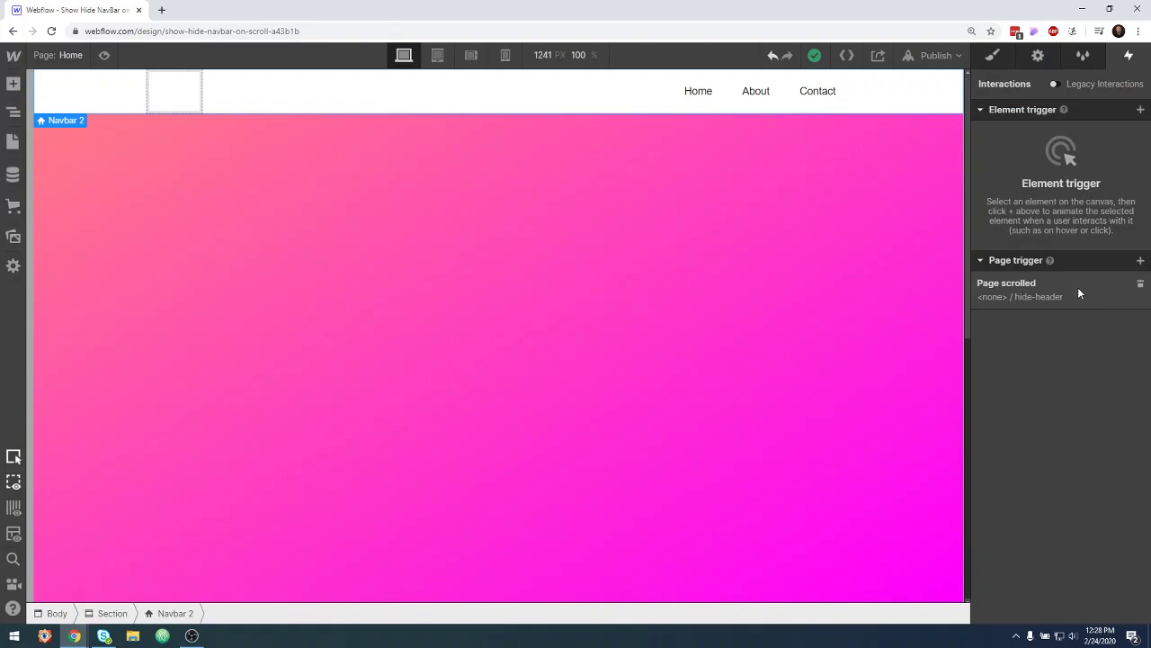
pyautogui.click(1078, 289)
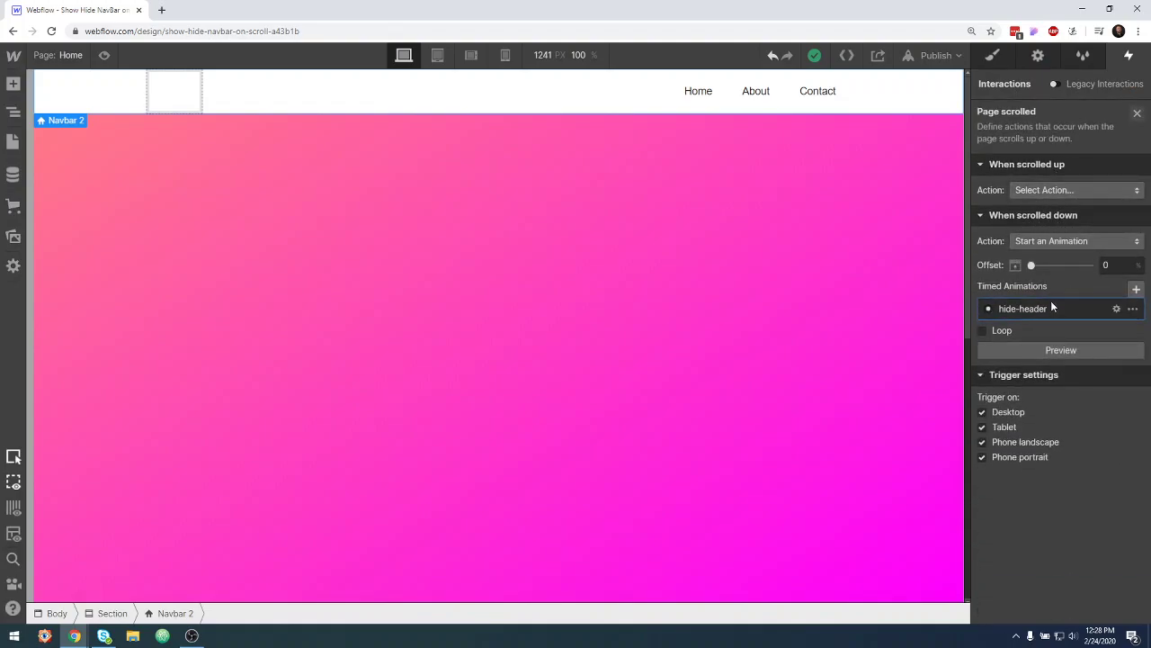
pyautogui.click(1009, 214)
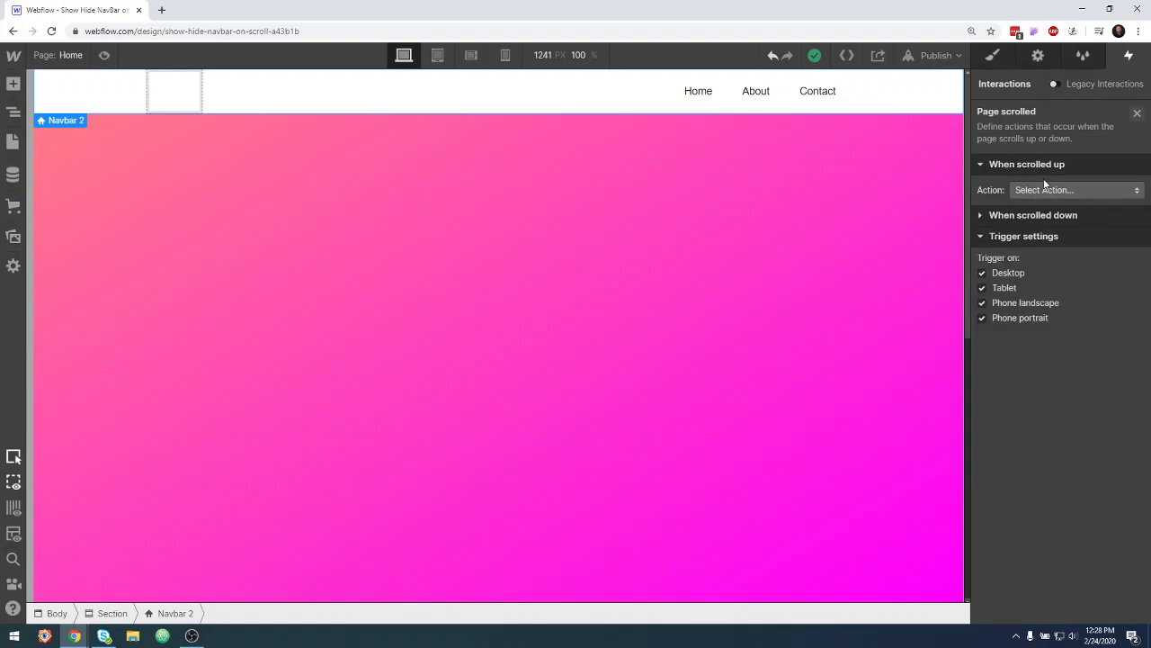
pyautogui.click(1056, 189)
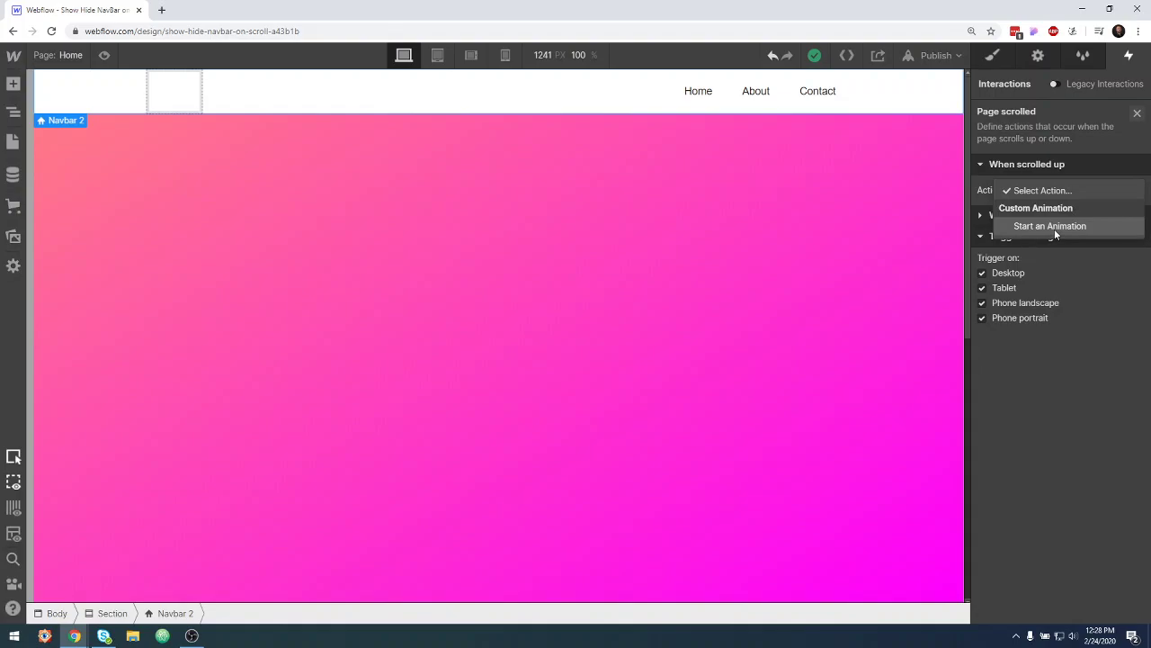
pyautogui.click(1052, 226)
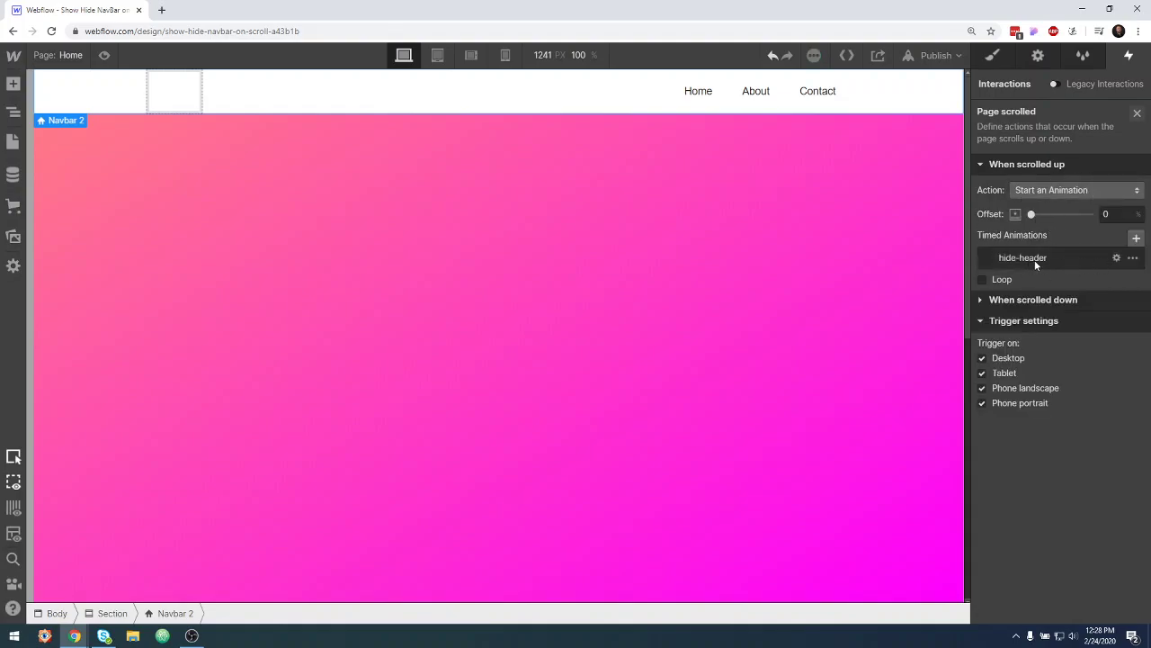
pyautogui.click(1137, 239)
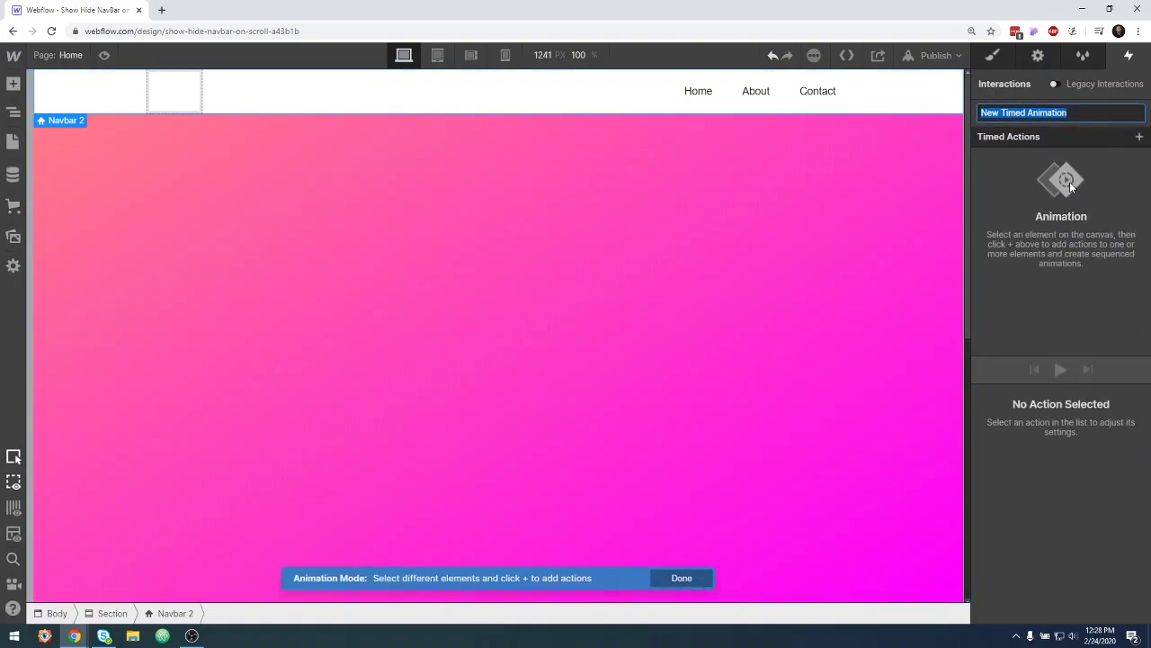
# Step: Name the animation show-header and add an initial-state Move of Navbar 2 at Y -100%
pyautogui.write('show-header')
pyautogui.press('Return')
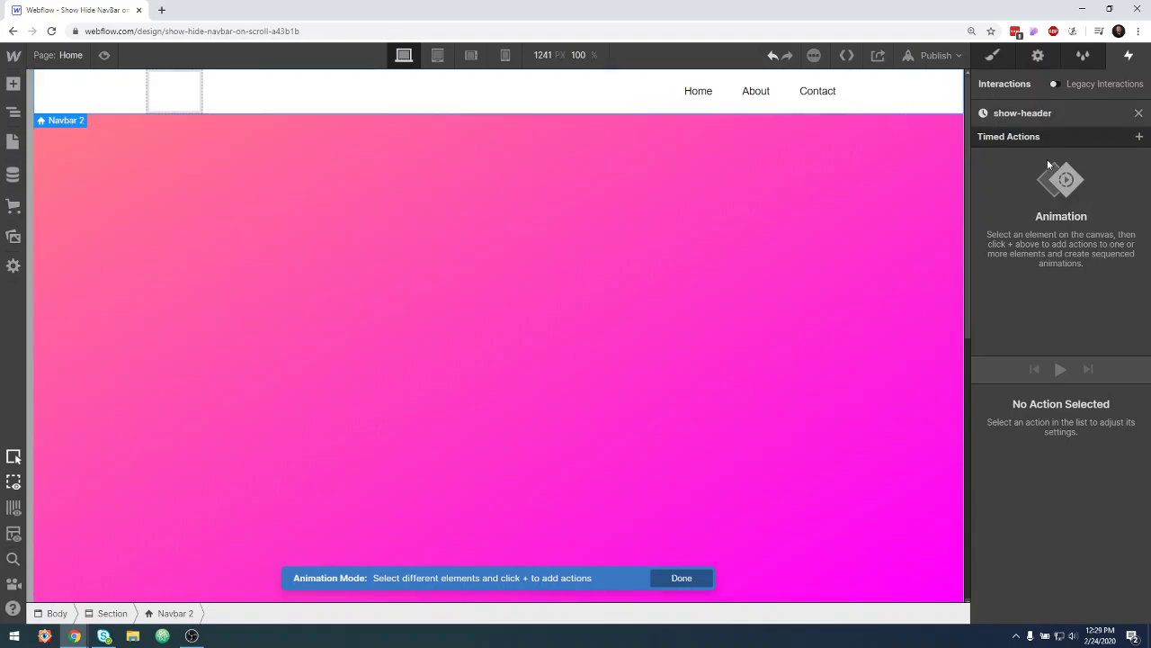
pyautogui.click(1138, 136)
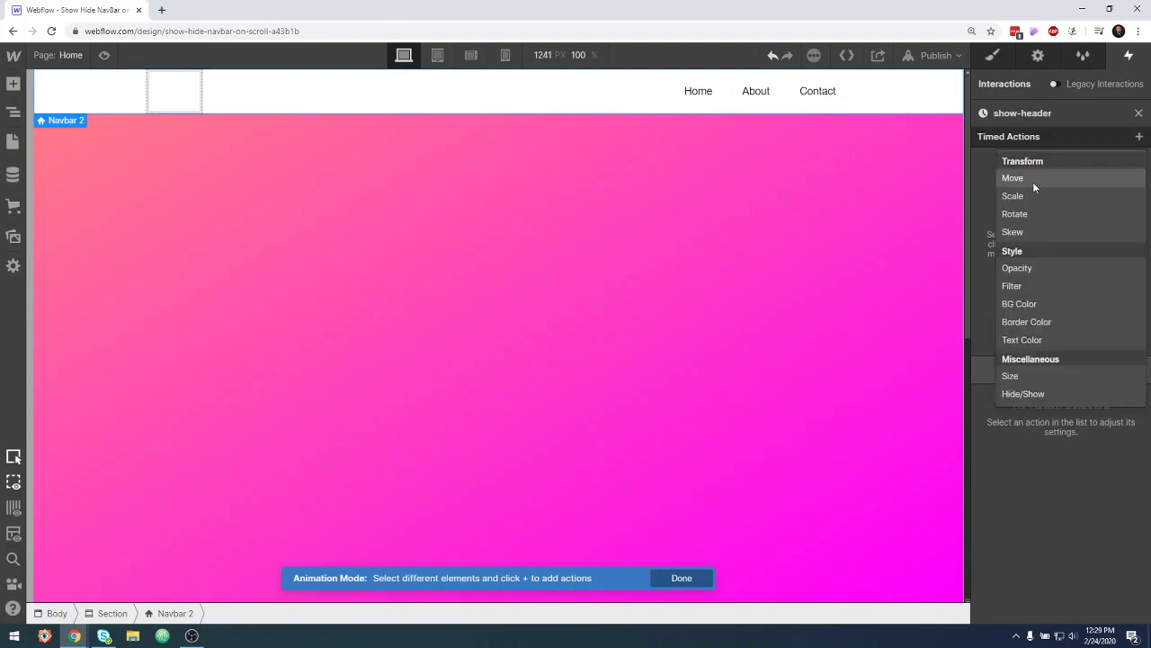
pyautogui.click(1033, 179)
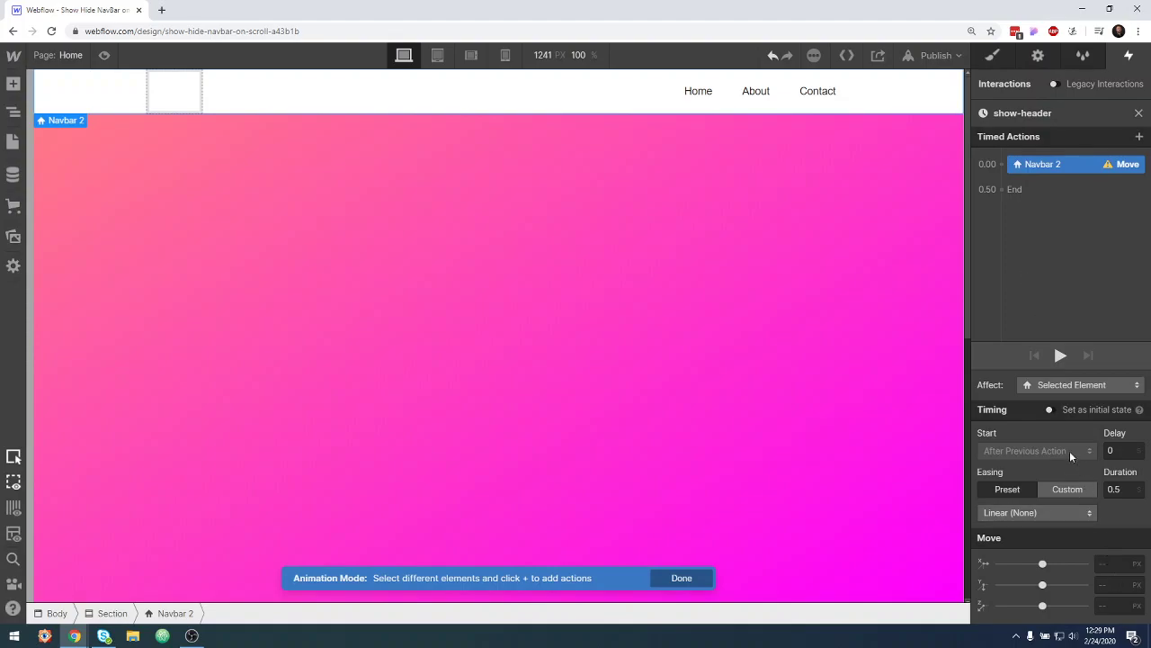
pyautogui.click(1050, 409)
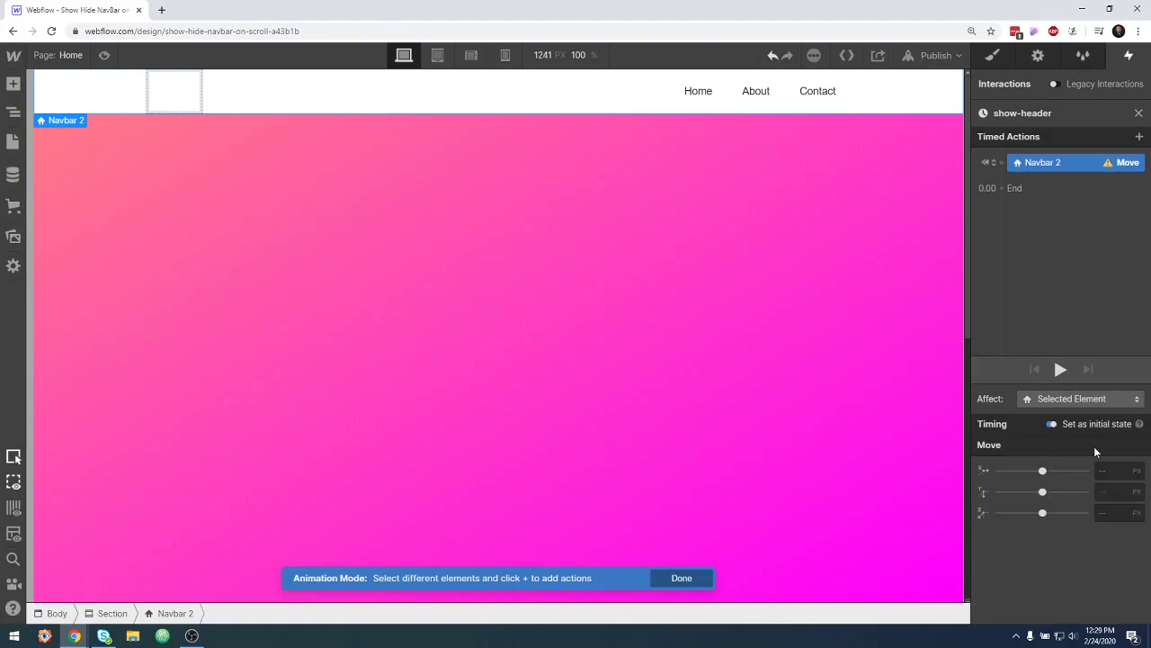
pyautogui.click(1112, 491)
pyautogui.write('-100%')
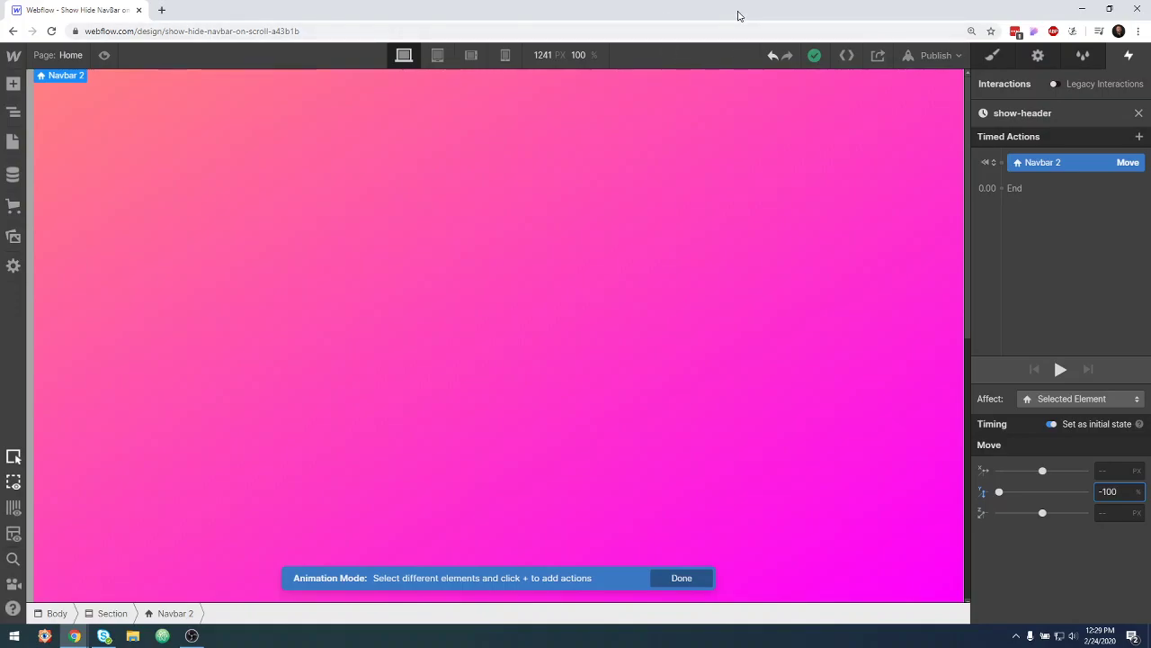
# Step: Add a second Move bringing Navbar 2 back to Y 0 and preview the slide-down
pyautogui.click(1014, 188)
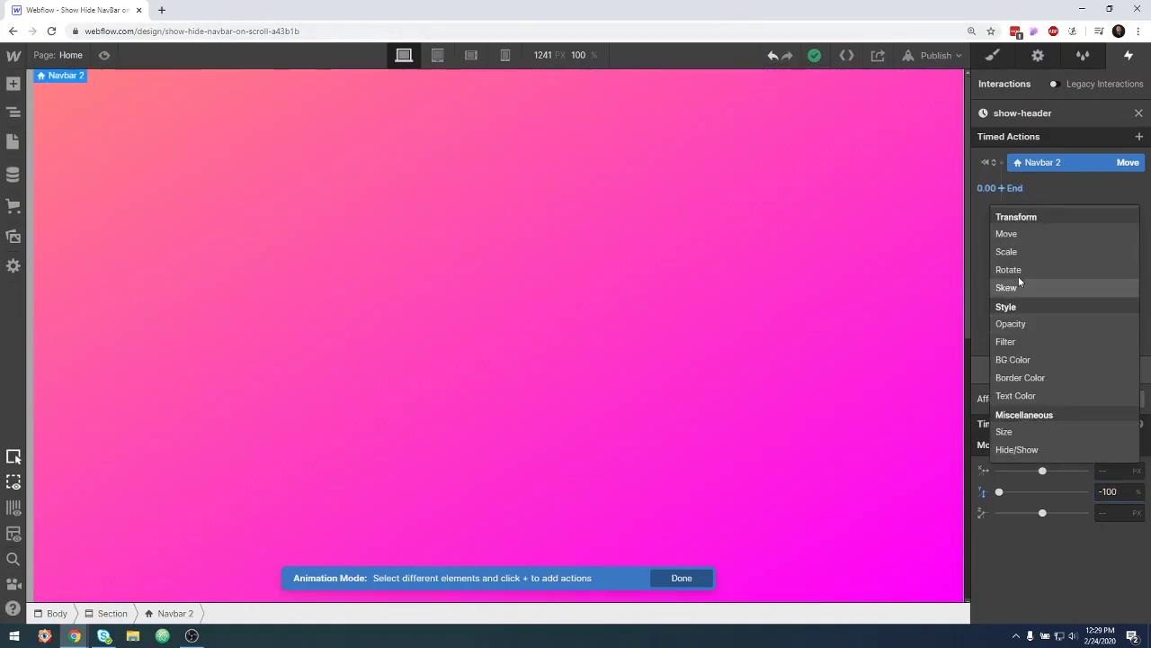
pyautogui.click(1021, 233)
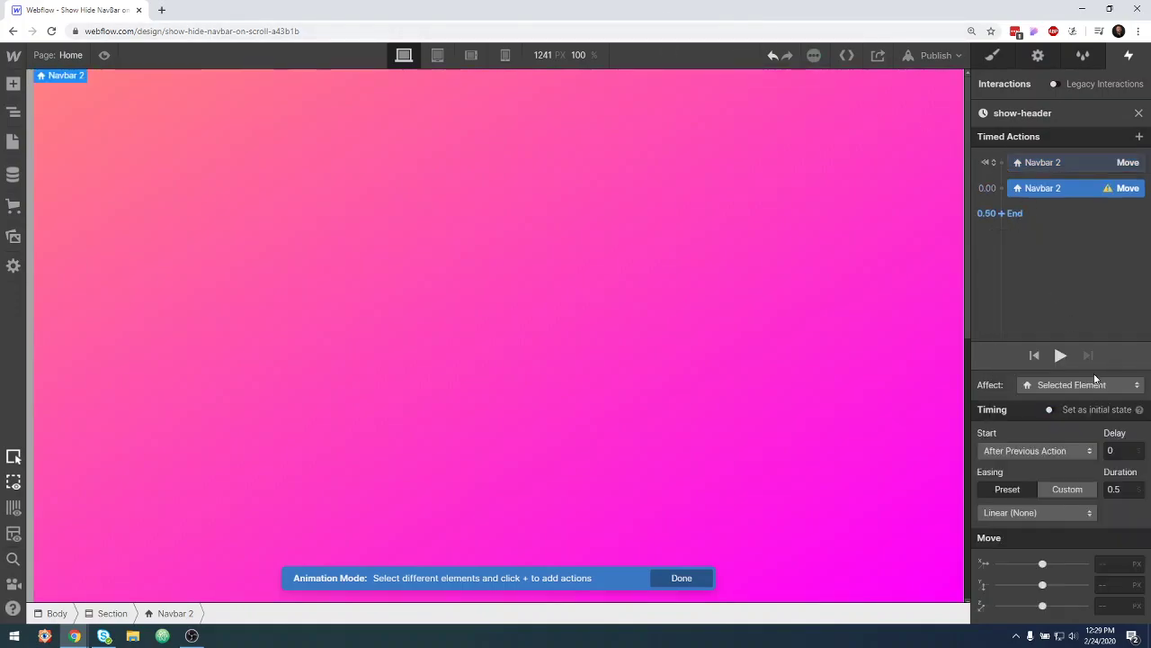
pyautogui.click(1103, 585)
pyautogui.write('0')
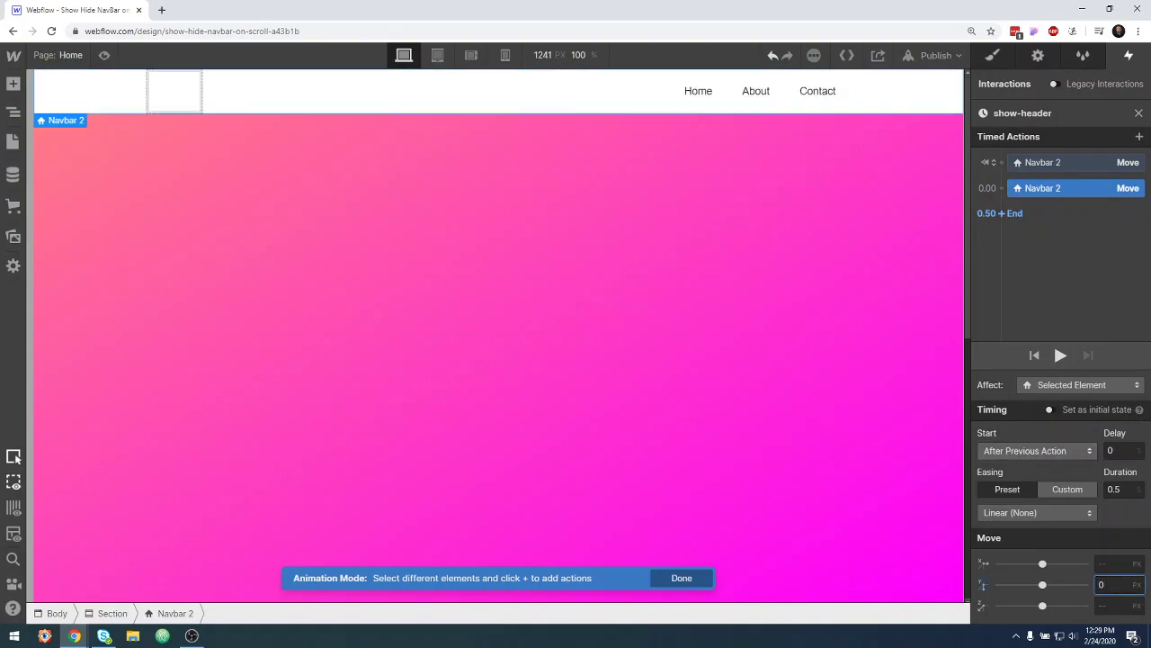
pyautogui.click(1062, 160)
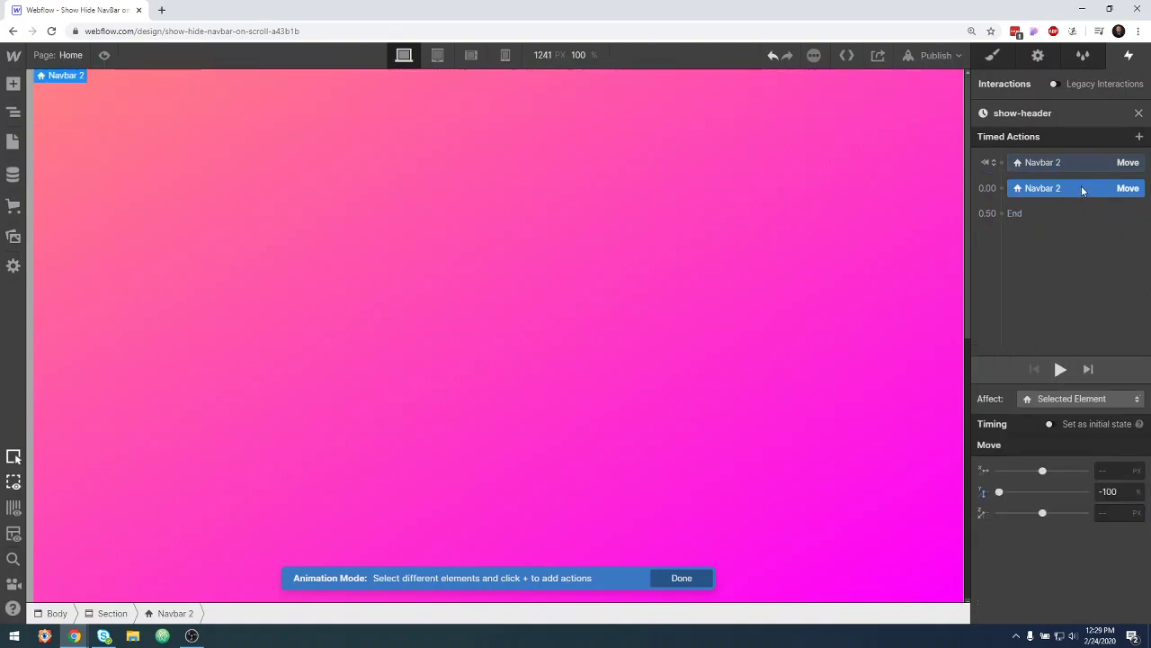
pyautogui.click(1082, 189)
pyautogui.click(1061, 356)
pyautogui.click(1062, 357)
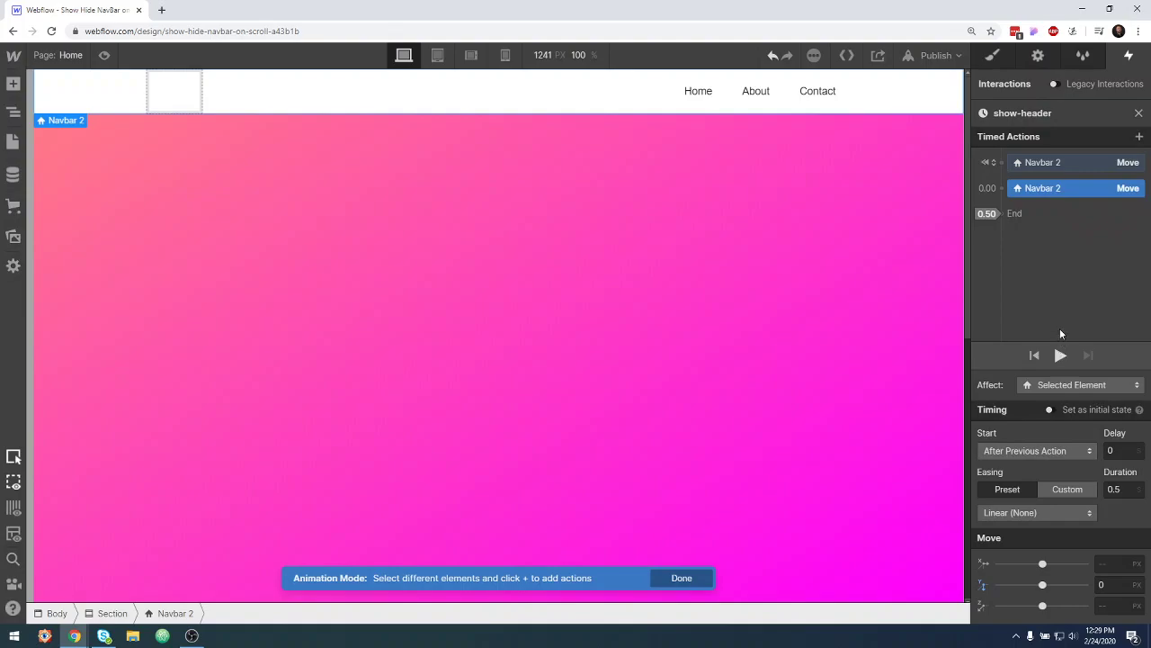
# Step: Close the show-header editor and expand the When scrolled down section showing hide-header
pyautogui.click(1138, 112)
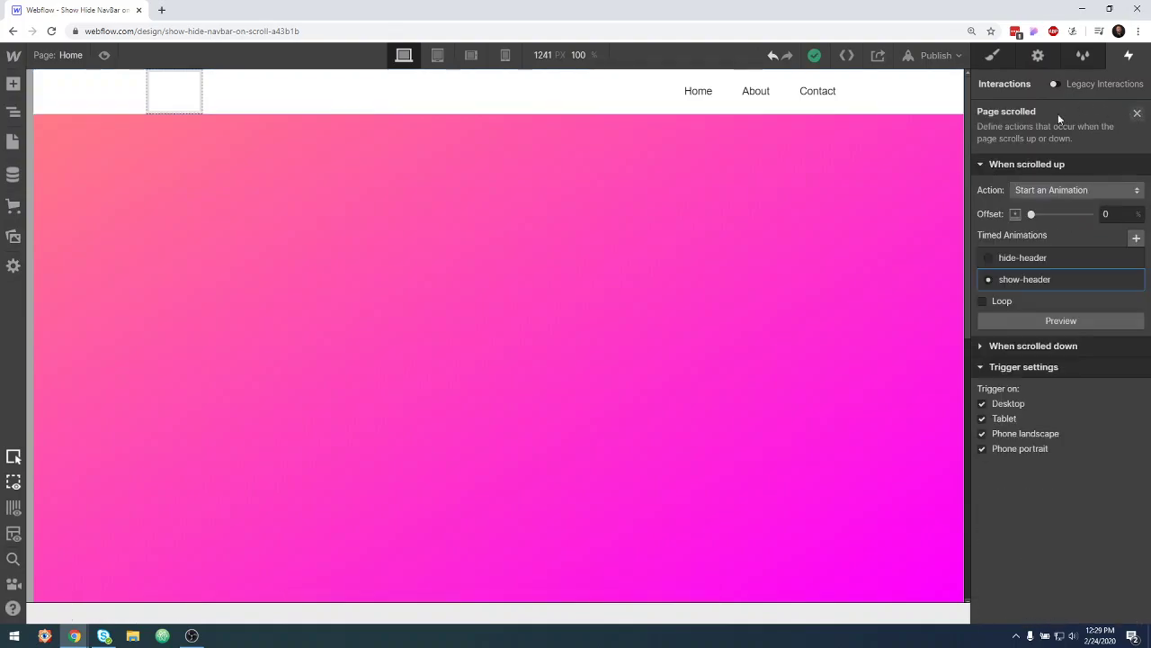
pyautogui.click(1030, 346)
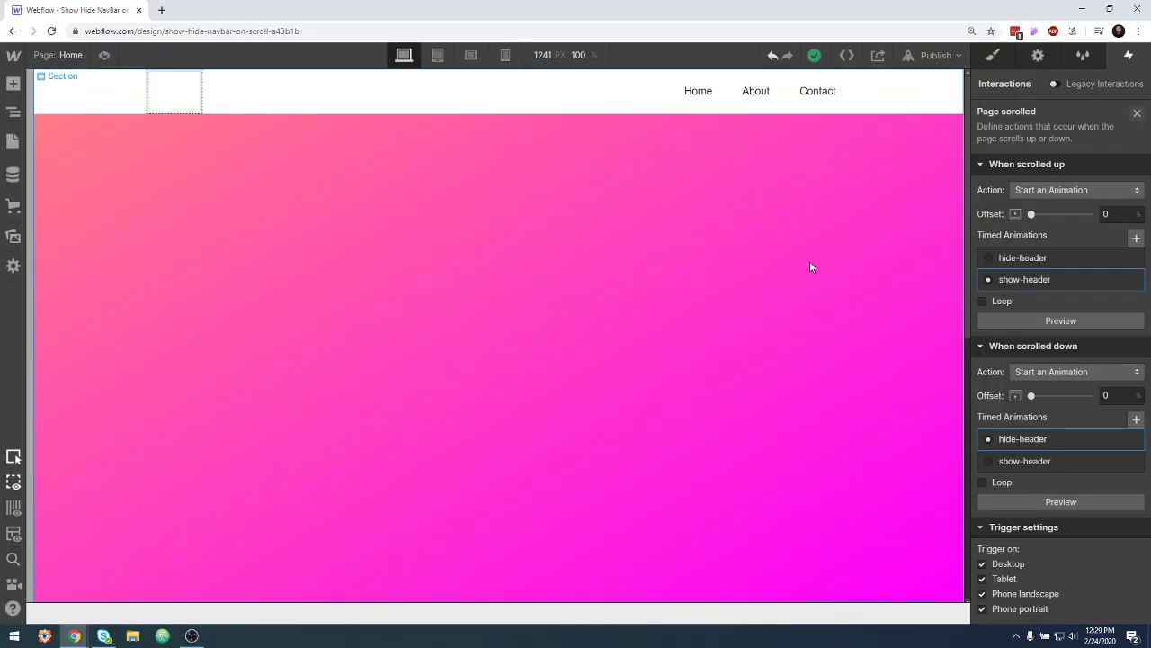
# Step: Give show-header's slide-in Move an Ease curve and a 0.4 s duration
pyautogui.click(1065, 283)
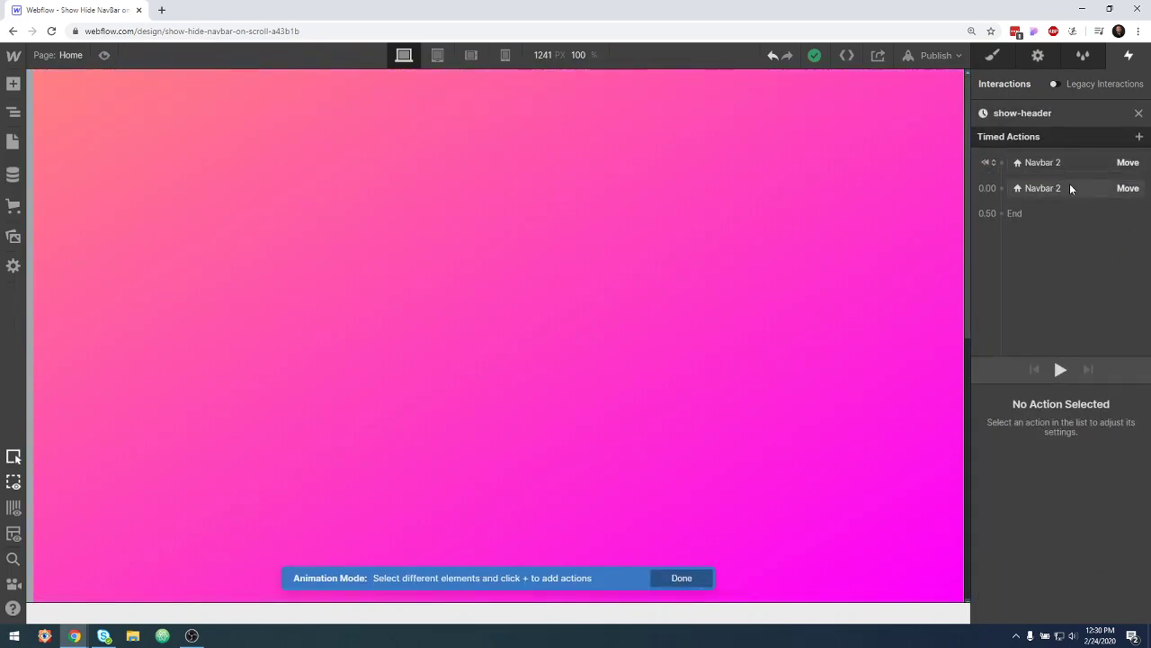
pyautogui.click(1071, 187)
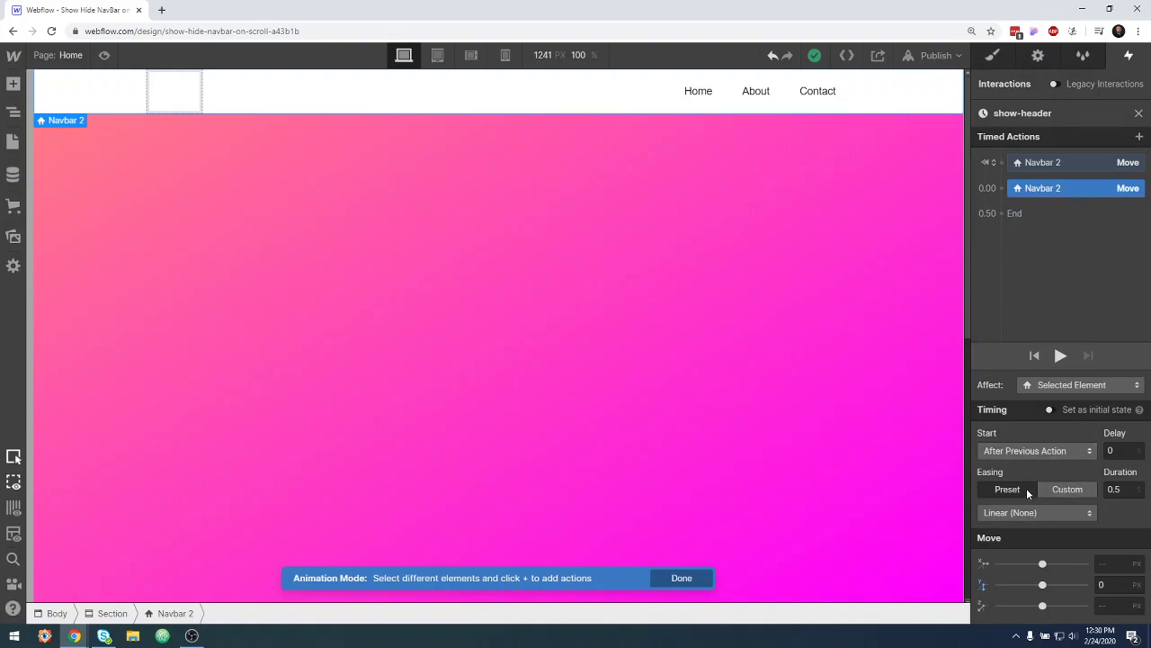
pyautogui.click(1014, 512)
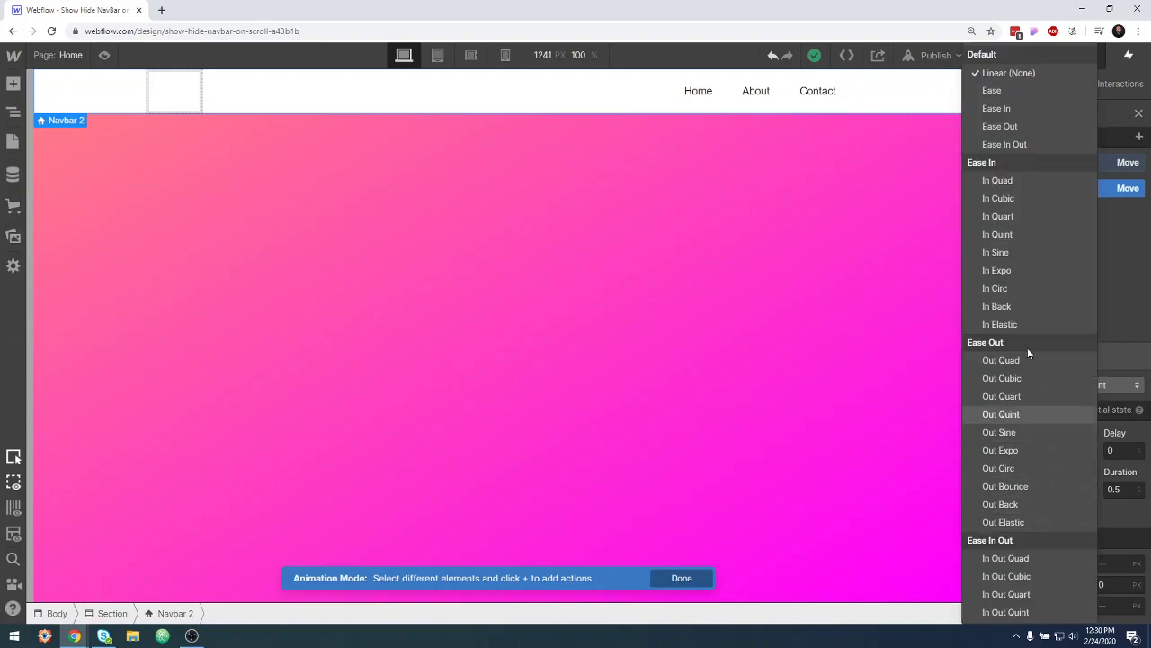
pyautogui.click(1030, 90)
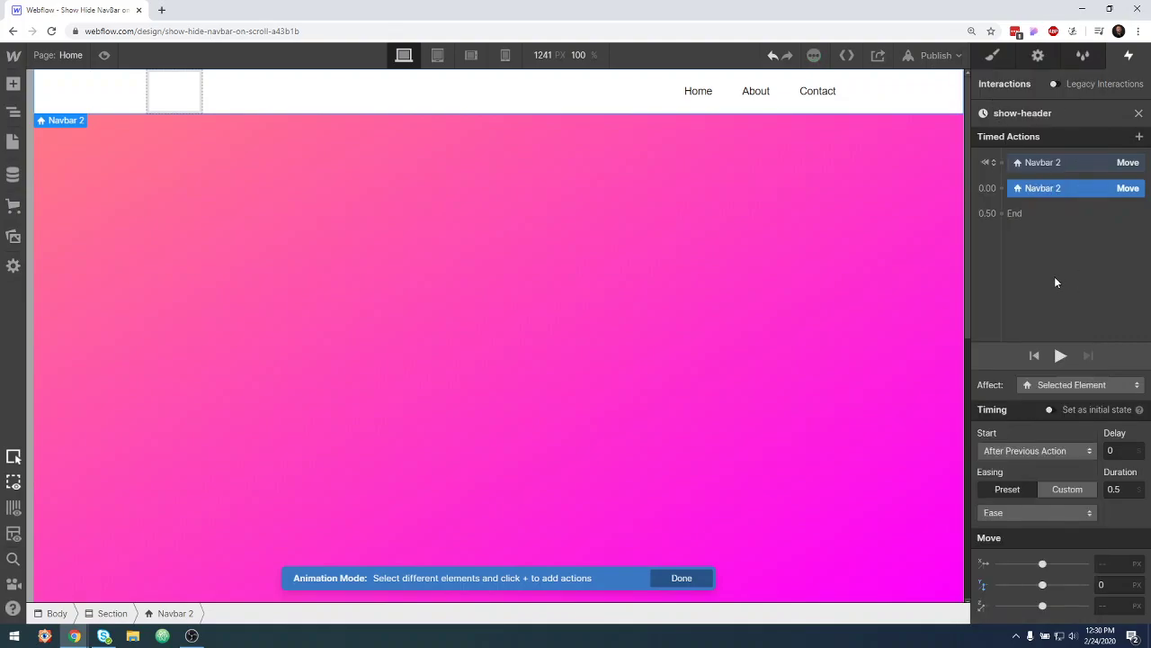
pyautogui.click(1126, 491)
pyautogui.press('BackSpace')
pyautogui.write('4')
pyautogui.click(1060, 358)
# Step: Replay the show-header preview several times to check the faster 0.4 s slide-in
pyautogui.click(1060, 357)
pyautogui.click(1060, 357)
pyautogui.click(1060, 357)
pyautogui.click(1061, 358)
pyautogui.click(1060, 357)
pyautogui.click(1061, 356)
pyautogui.click(1060, 356)
pyautogui.click(1060, 356)
# Step: Switch the hide-header slide-out Move from Linear to Ease easing and replay its preview
pyautogui.click(1138, 113)
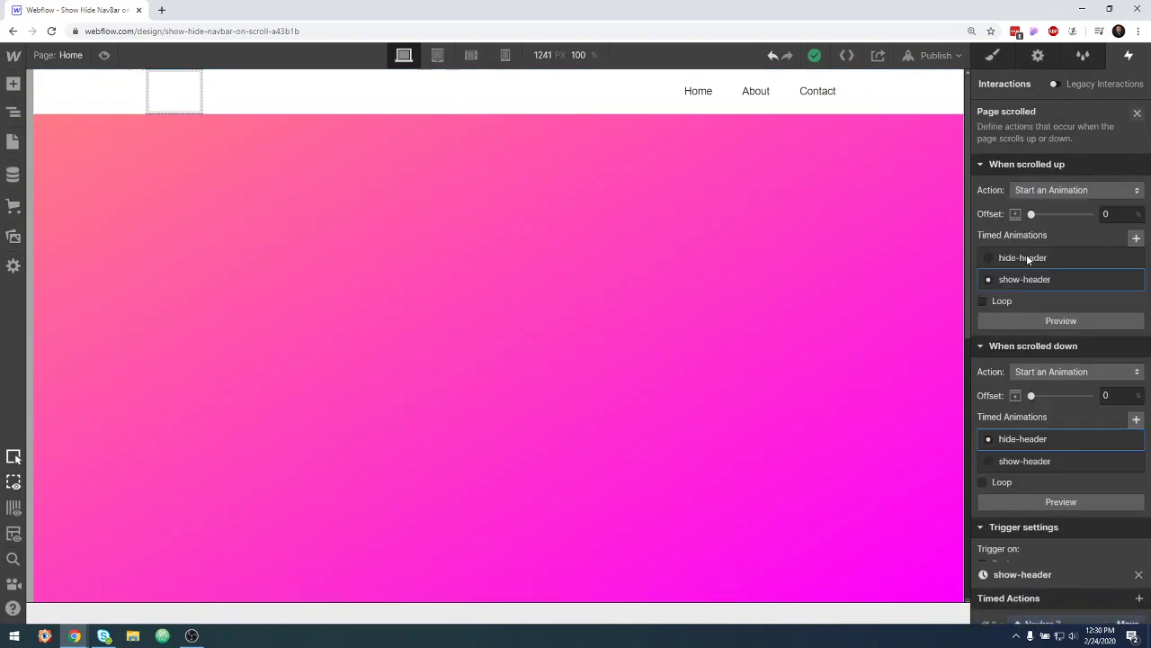
pyautogui.click(1059, 439)
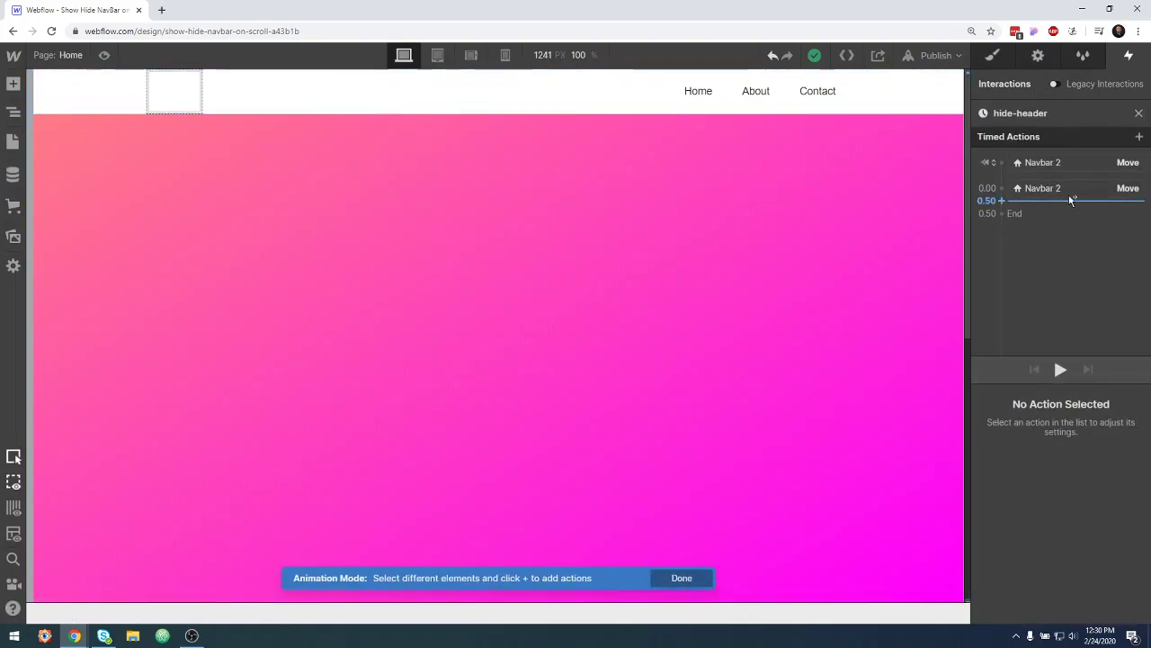
pyautogui.click(1015, 189)
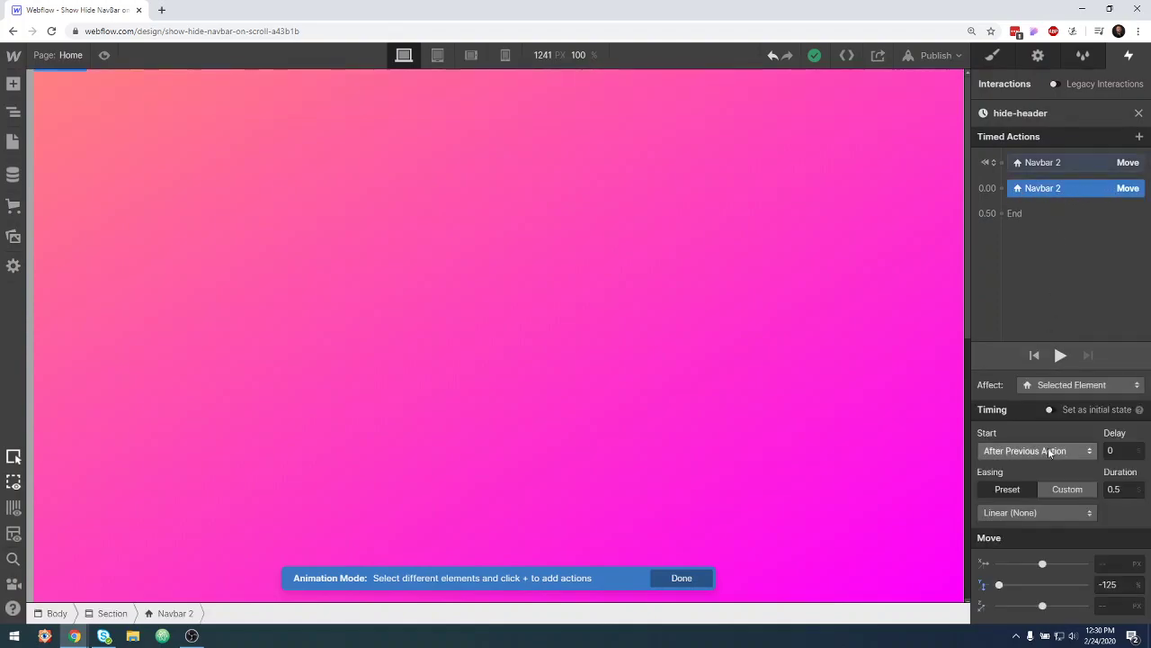
pyautogui.click(1043, 511)
pyautogui.click(1022, 94)
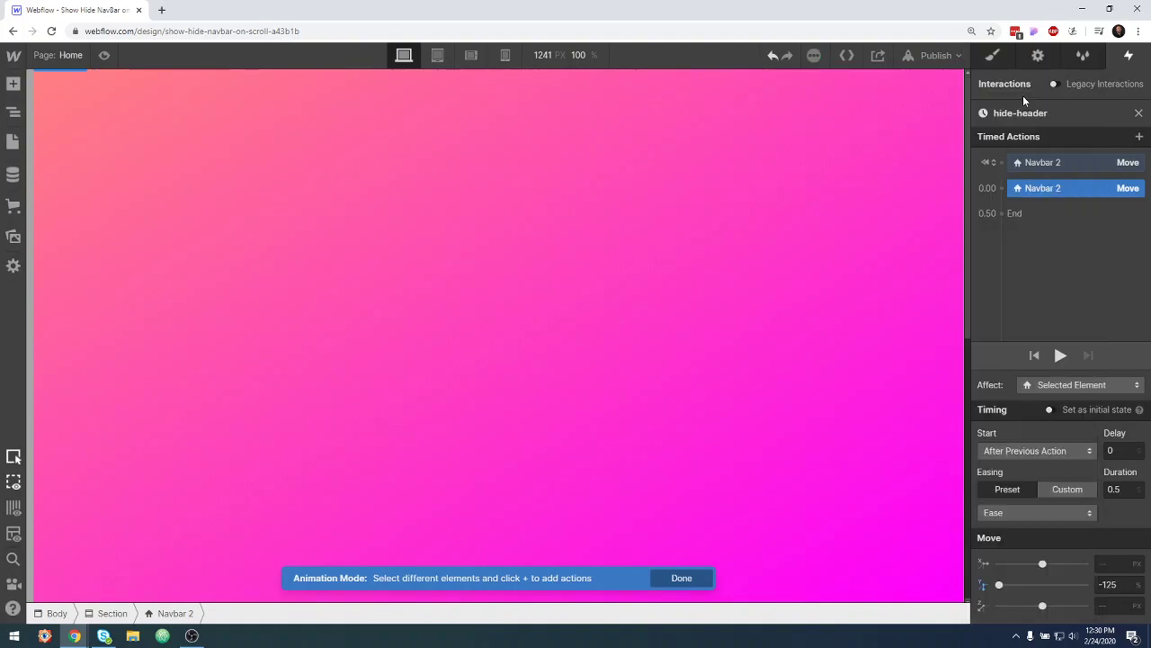
pyautogui.click(1060, 356)
pyautogui.click(1061, 356)
pyautogui.click(1060, 357)
# Step: Toggle Preview mode to check the fixed white navbar with Home, About and Contact links
pyautogui.click(105, 56)
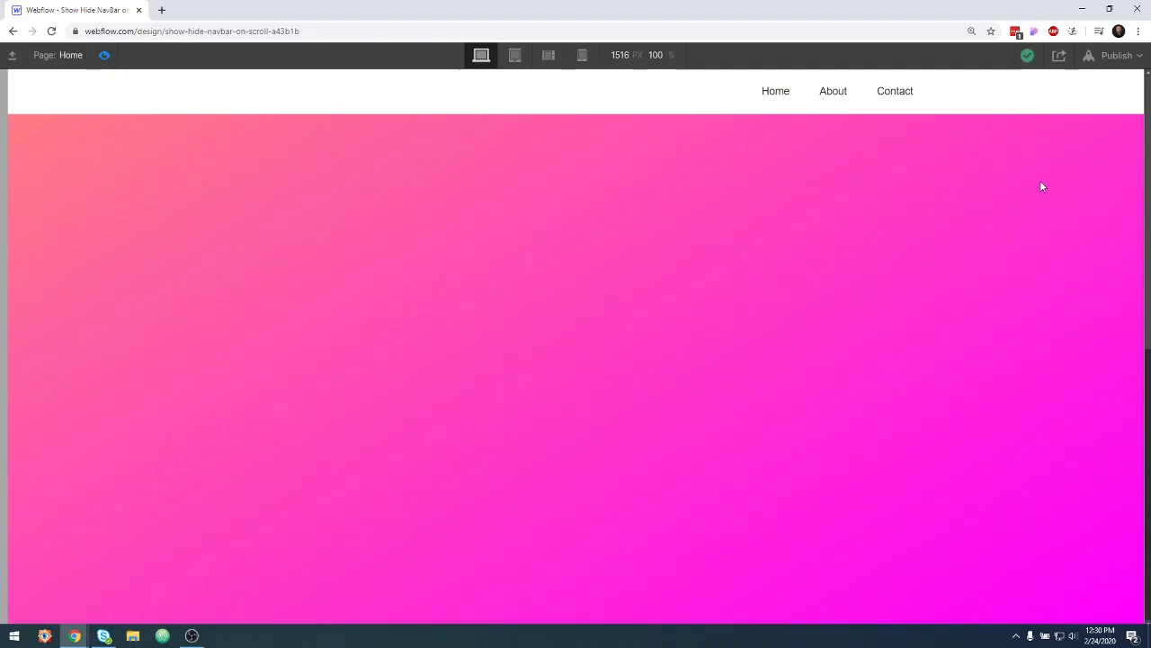